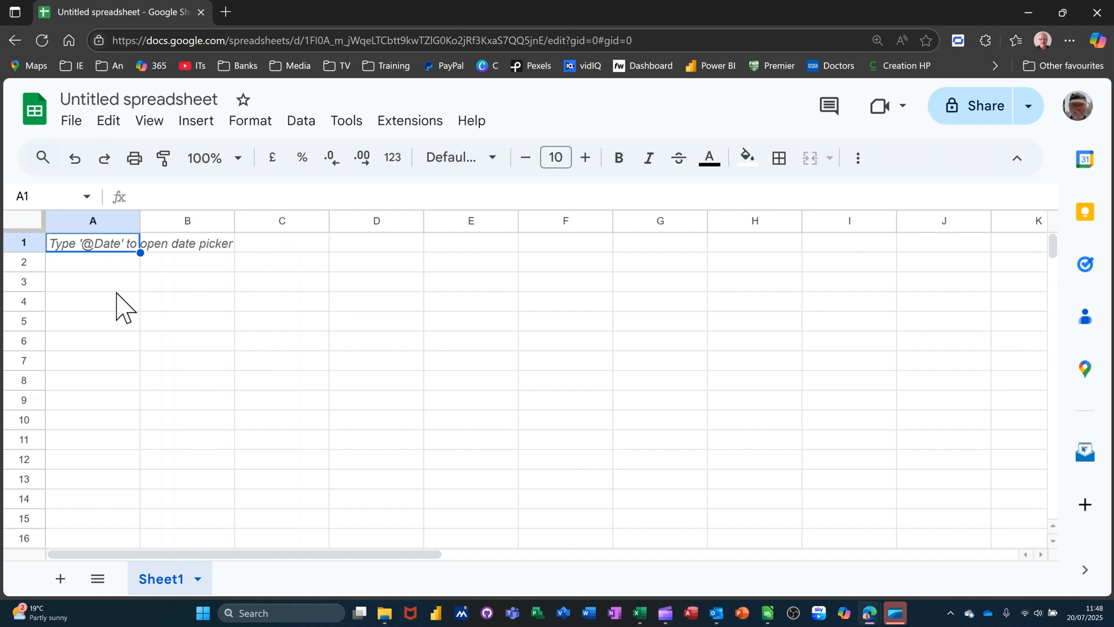
# Step: Enter the labels Income, Sales and Rent in cells A1 to A3
pyautogui.click(112, 323)
pyautogui.click(95, 246)
pyautogui.write('I')
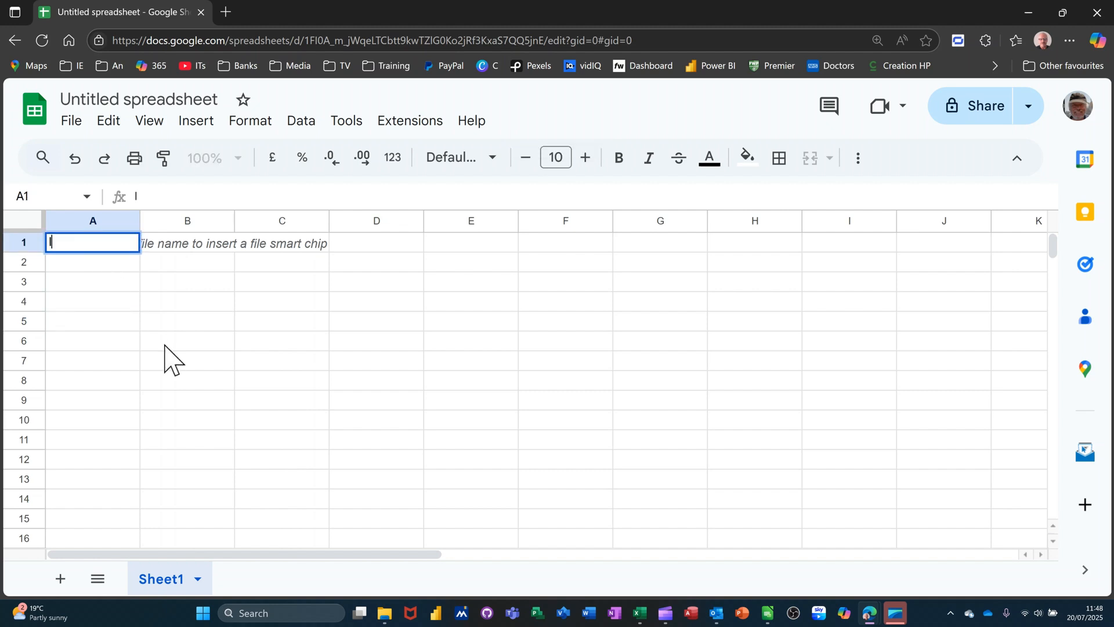
pyautogui.write('ncome')
pyautogui.press('Return')
pyautogui.write('Sa')
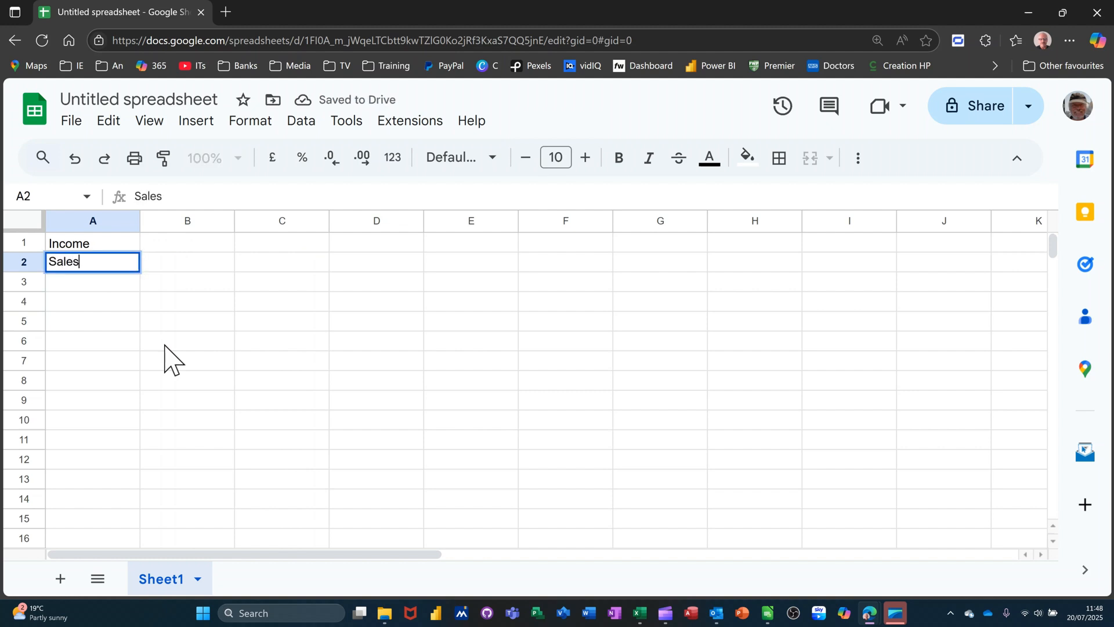
pyautogui.press('Return')
pyautogui.write('Rent')
pyautogui.press('Return')
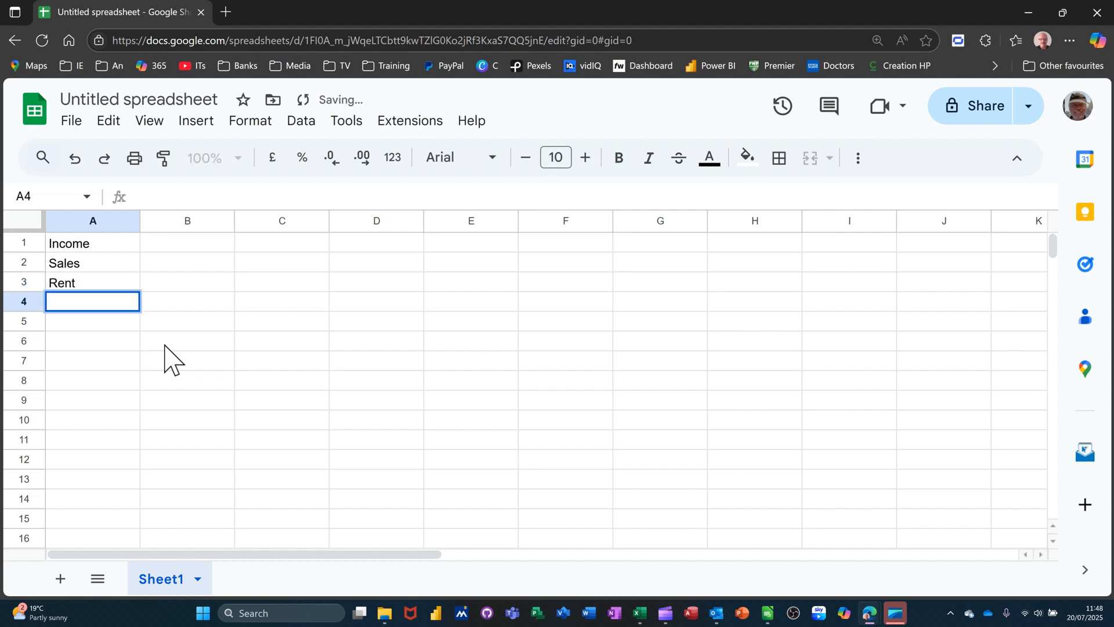
# Step: Leave A4 empty and enter the section label Expense in A5
pyautogui.press('Return')
pyautogui.write('E')
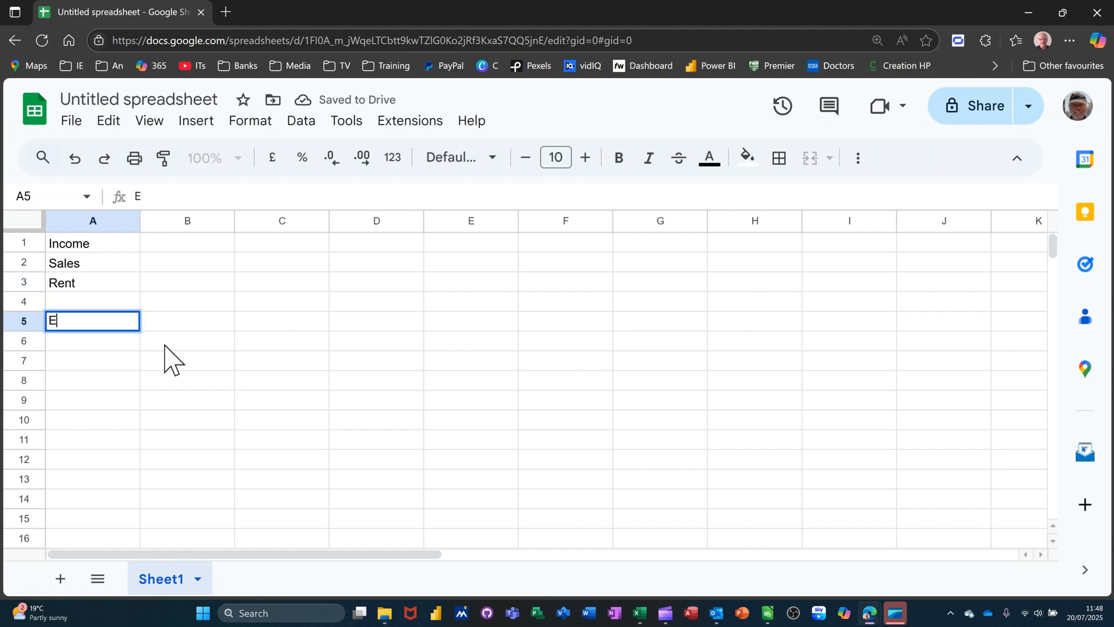
pyautogui.write('xpense')
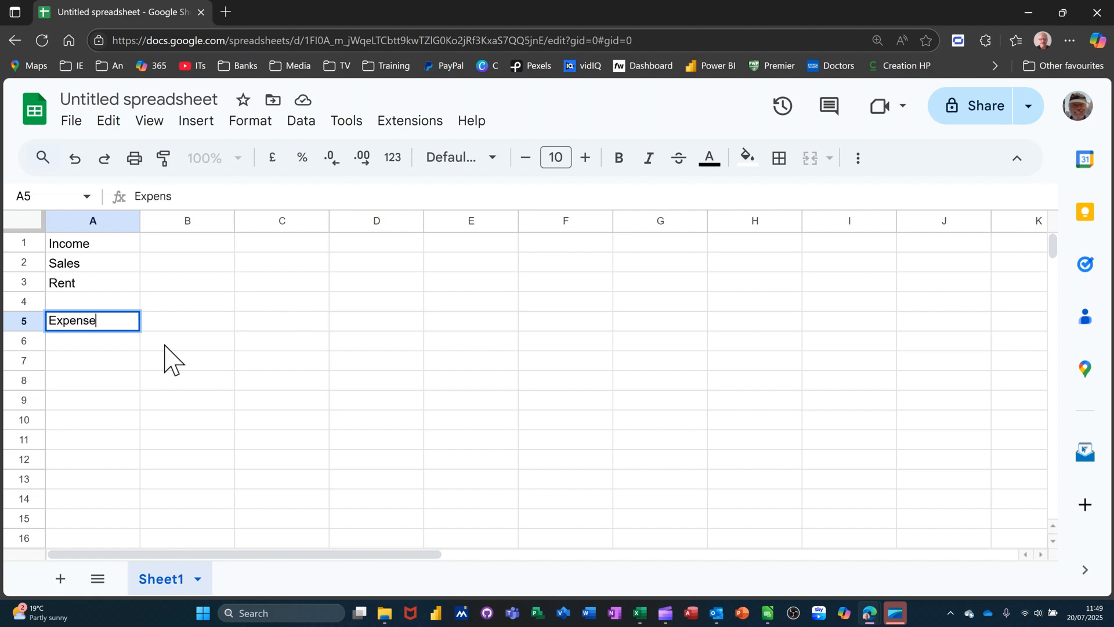
pyautogui.press('Return')
# Step: Enter 2000 for Sales in B2 and 500 for Rent in B3
pyautogui.click(177, 266)
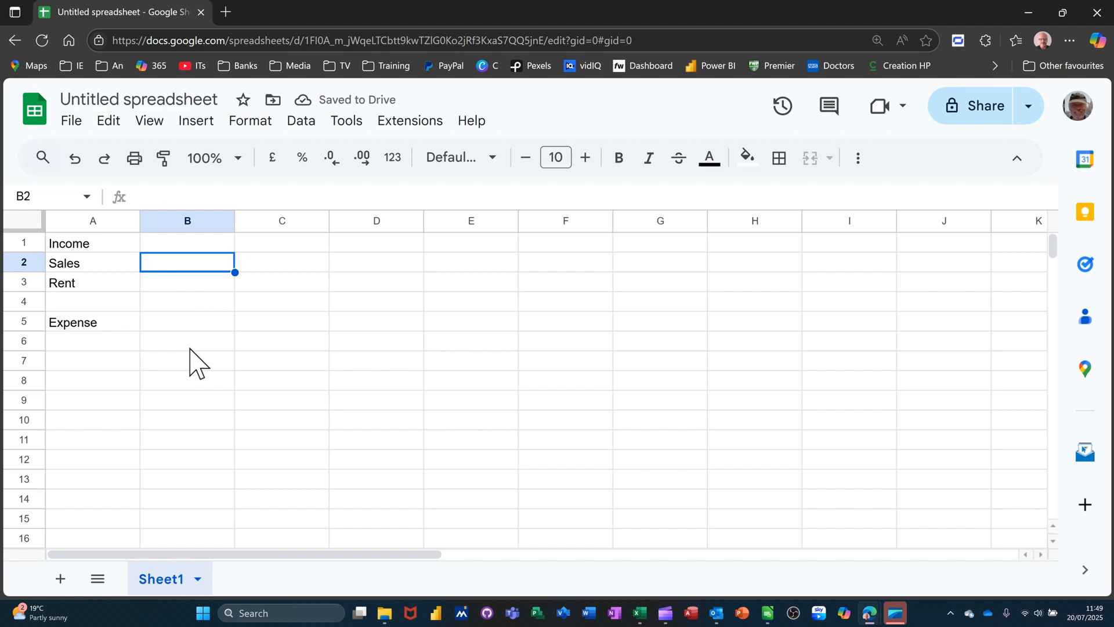
pyautogui.write('2000')
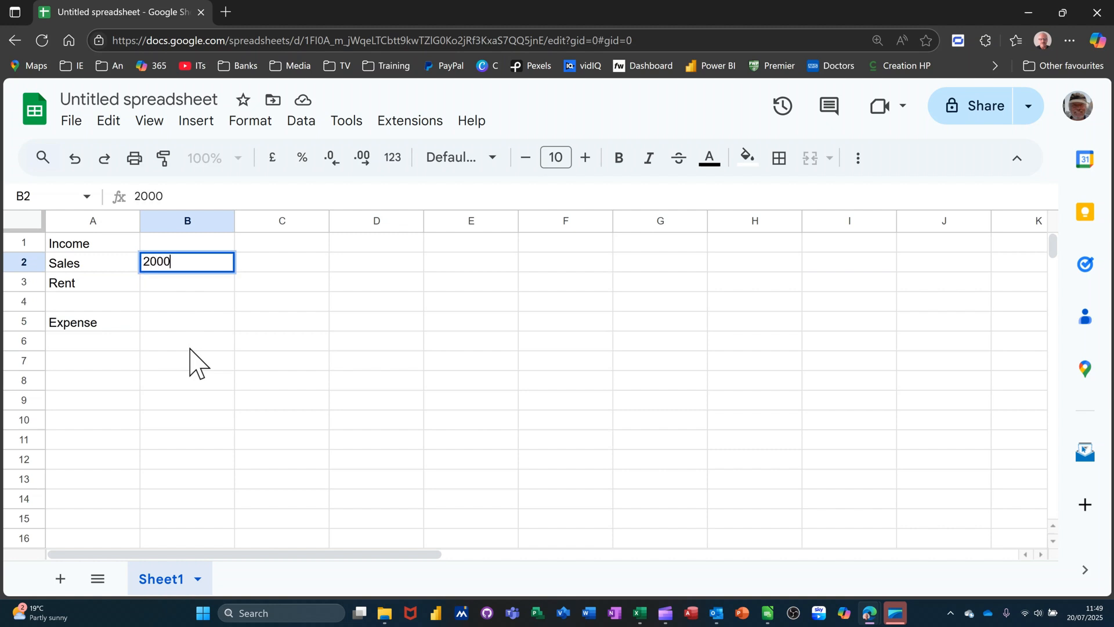
pyautogui.press('Return')
pyautogui.write('500')
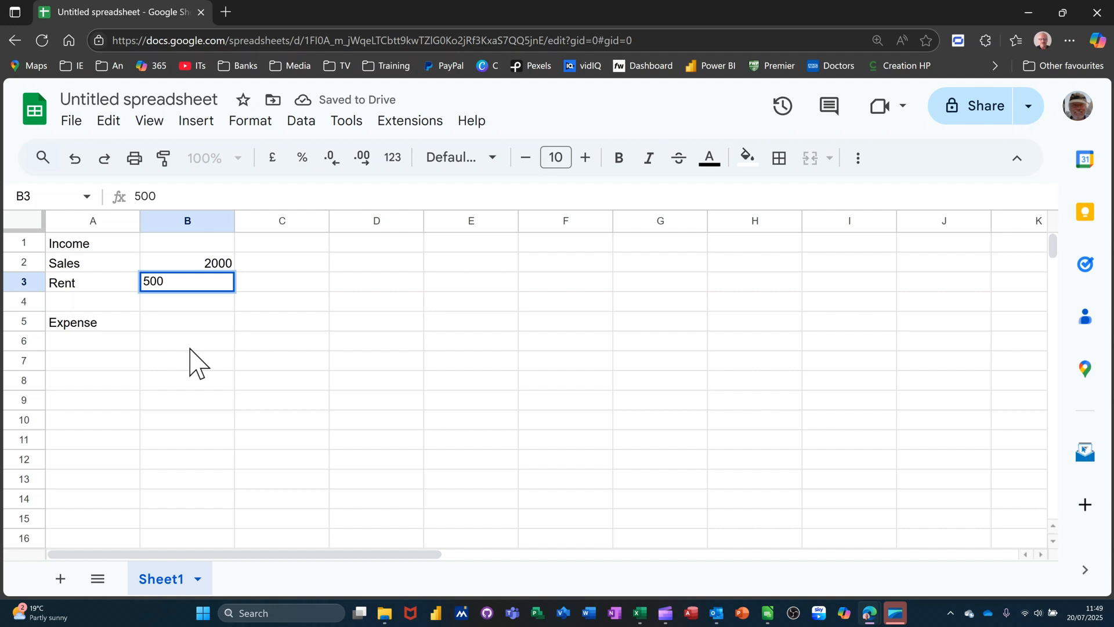
pyautogui.press('Return')
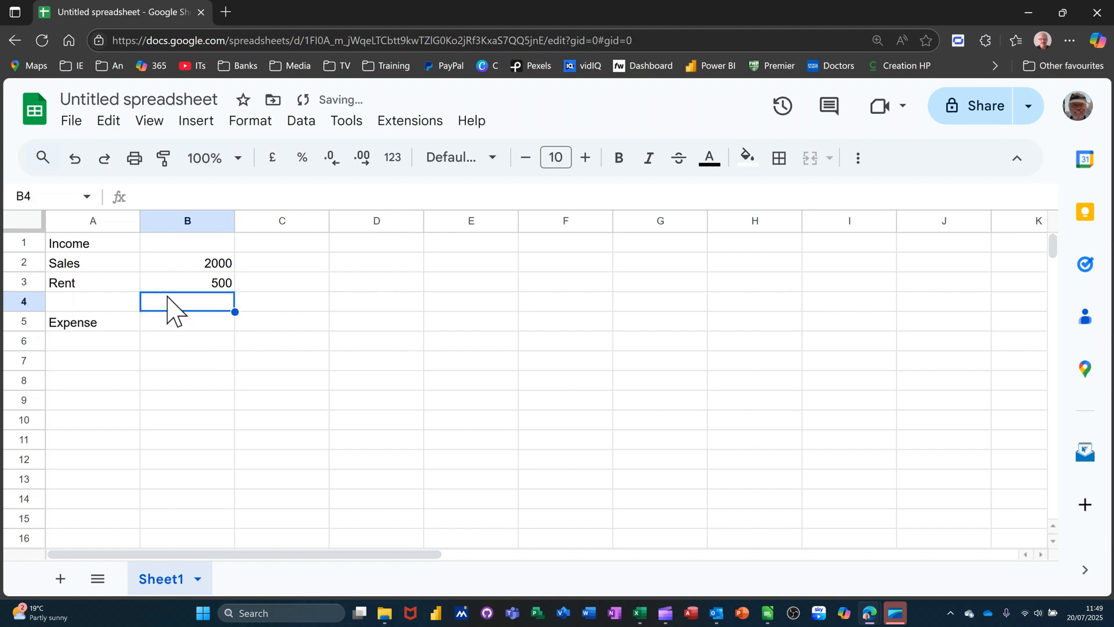
# Step: Fill the month headings Jan to Apr across B1:E1 and copy the Sales and Rent amounts across to column E
pyautogui.click(185, 245)
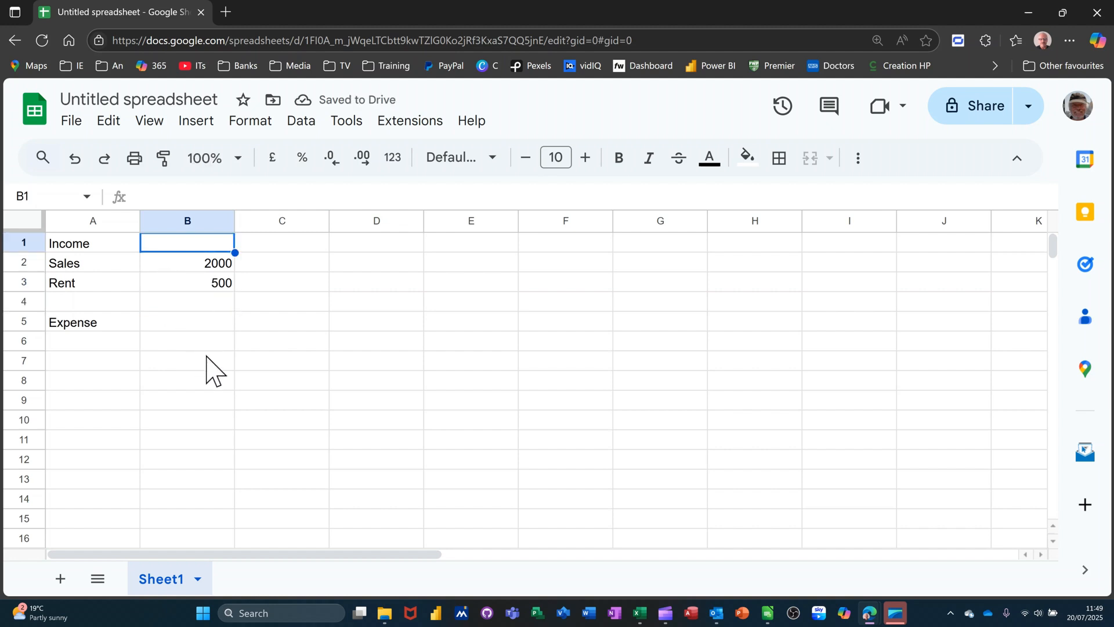
pyautogui.write('Jan')
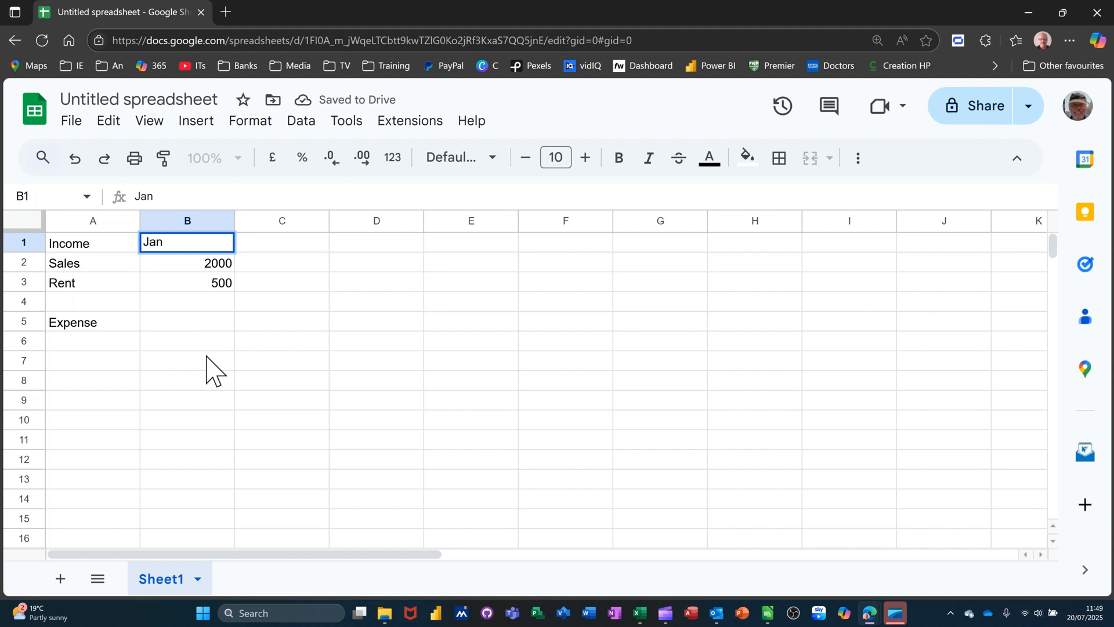
pyautogui.click(211, 324)
pyautogui.click(231, 248)
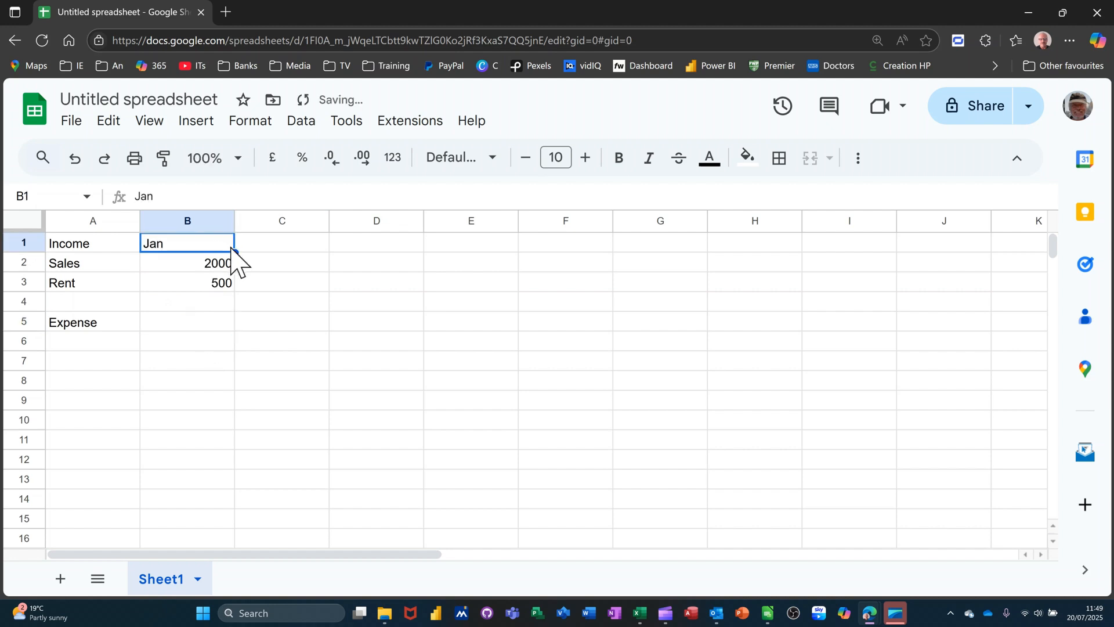
pyautogui.moveTo(235, 254); pyautogui.dragTo(496, 272)
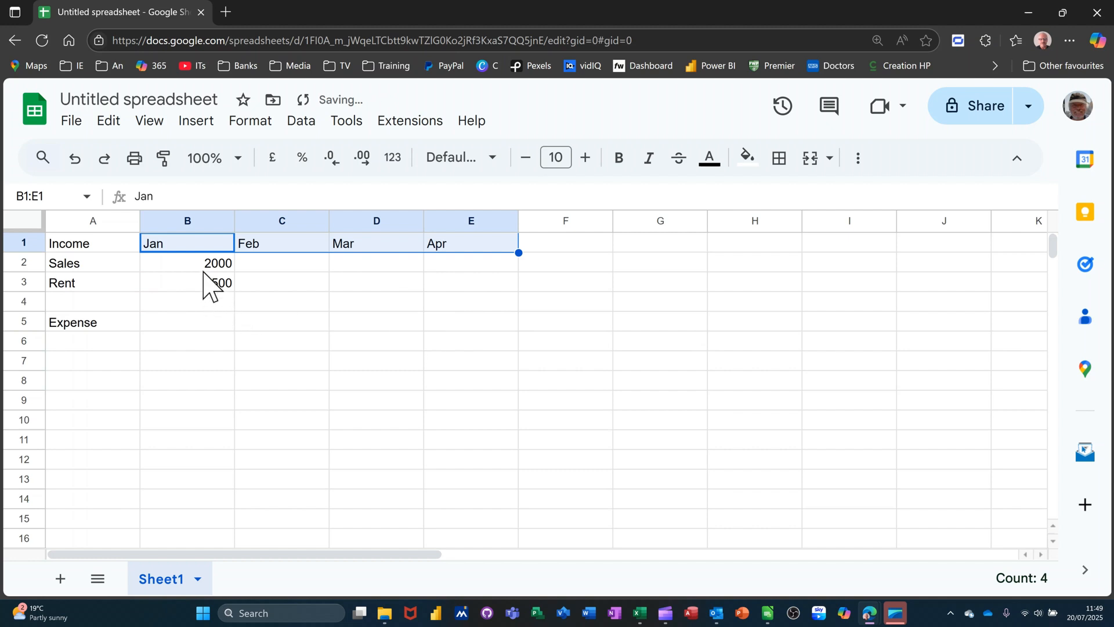
pyautogui.moveTo(204, 264); pyautogui.dragTo(467, 293)
# Step: Total the January income in B4 with =SUM(B2:B3) and copy the formula across to E4
pyautogui.click(187, 302)
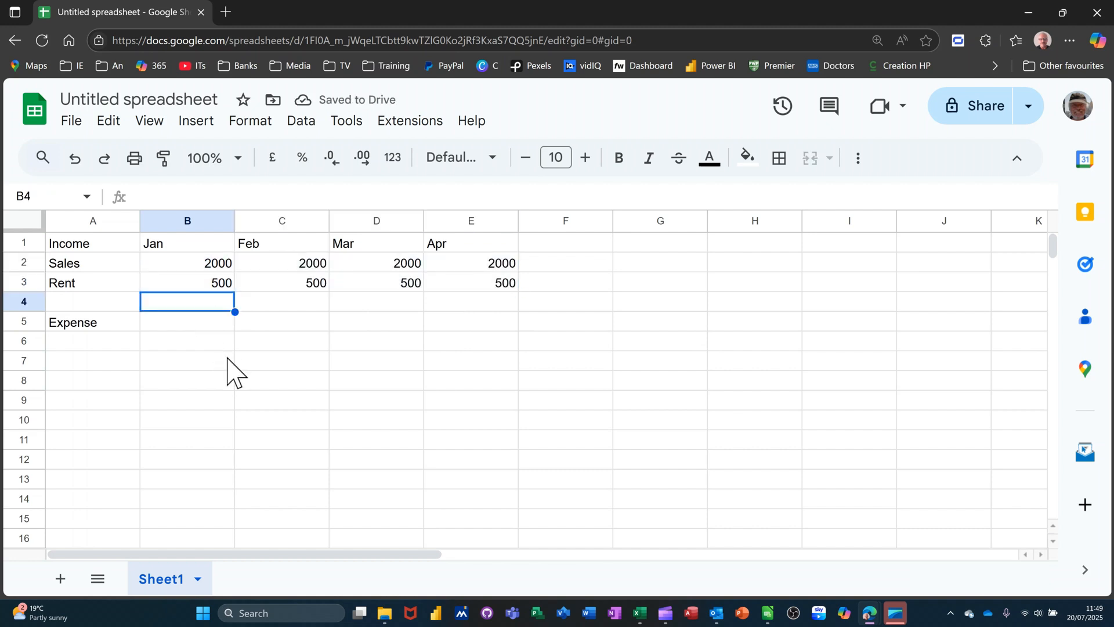
pyautogui.click(859, 162)
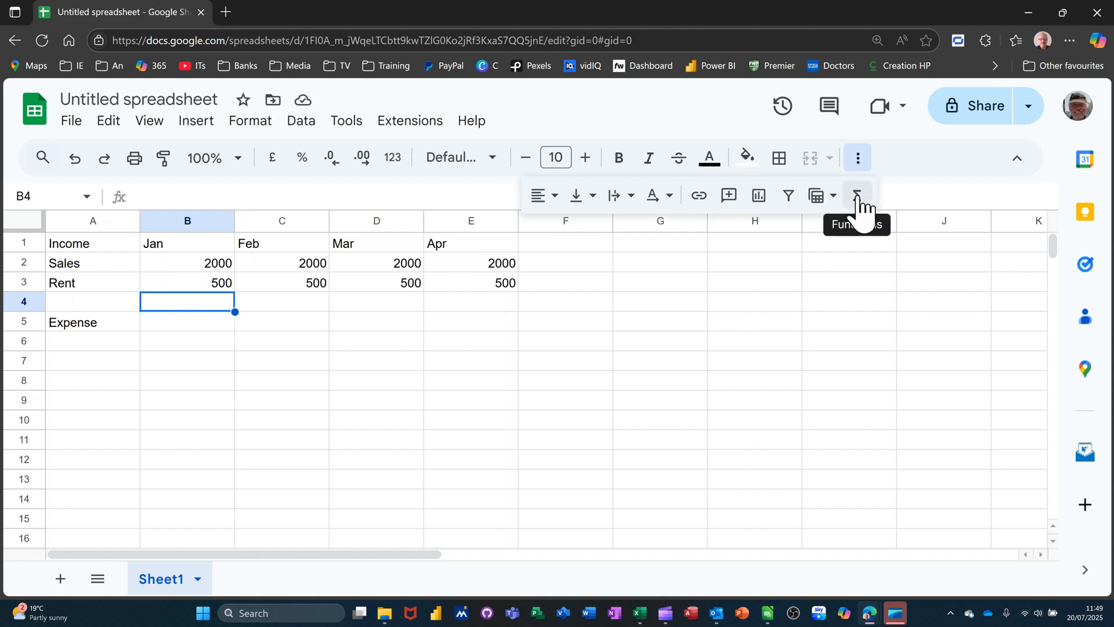
pyautogui.click(858, 196)
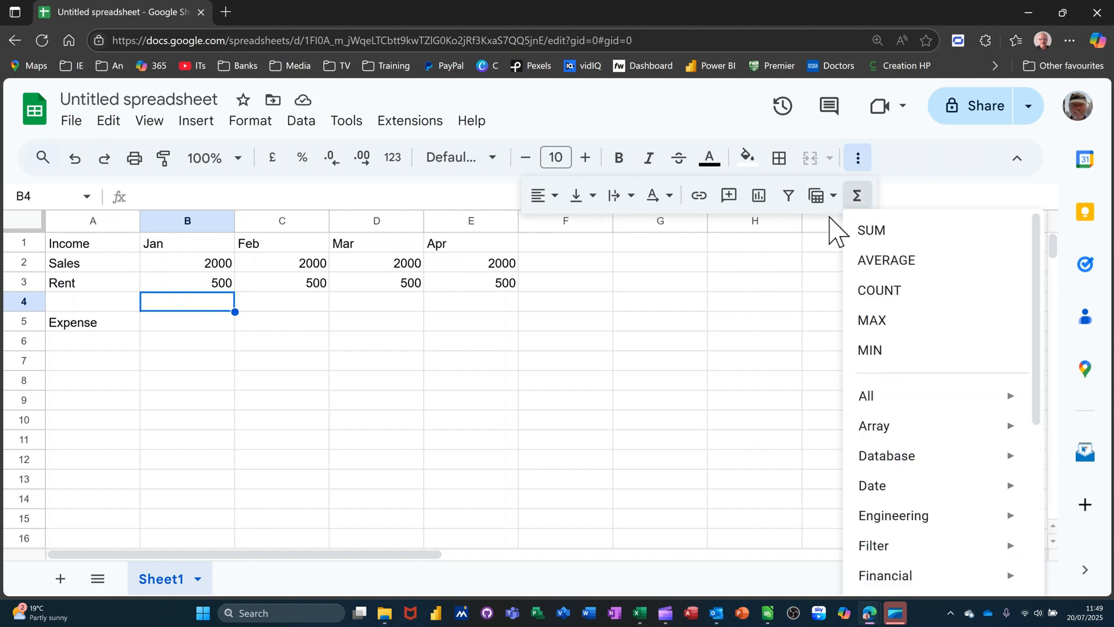
pyautogui.click(863, 232)
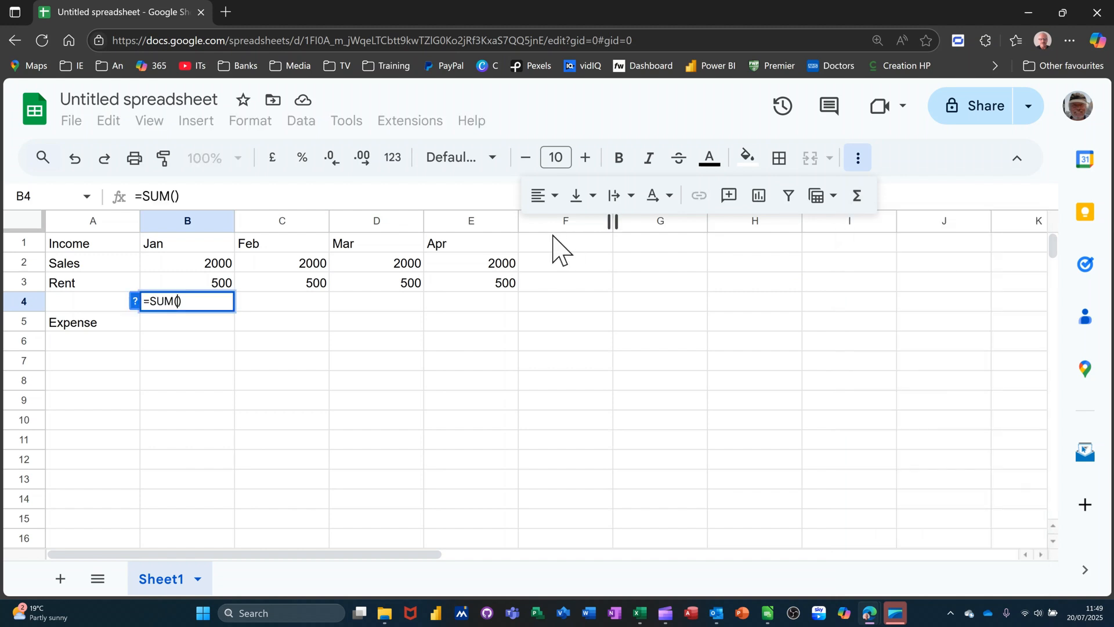
pyautogui.moveTo(197, 264); pyautogui.dragTo(201, 290)
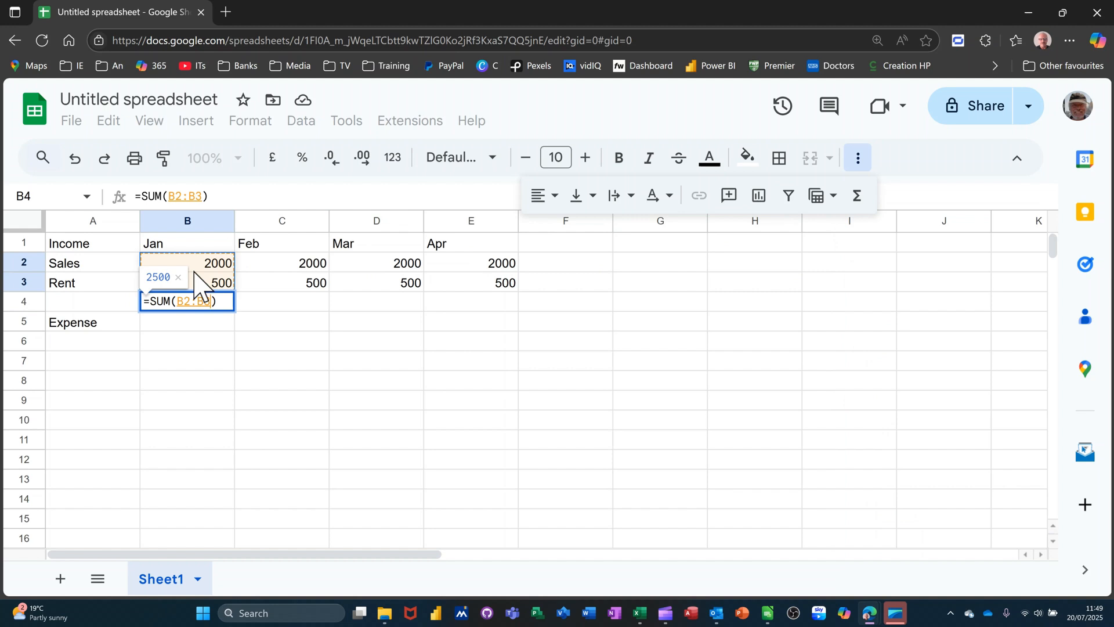
pyautogui.press('Return')
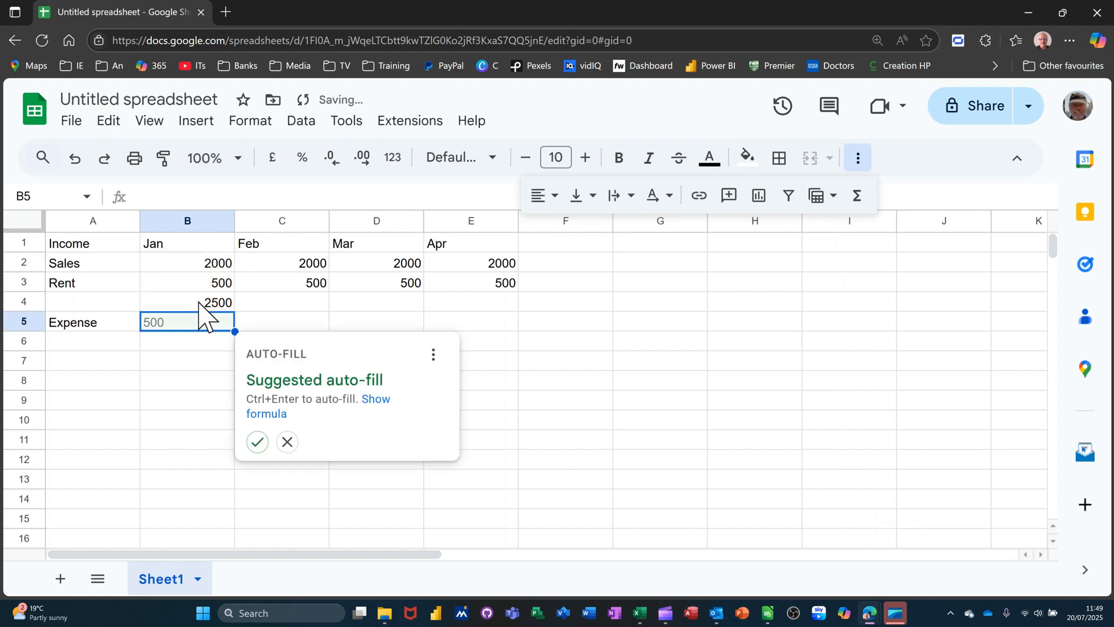
pyautogui.click(199, 302)
pyautogui.moveTo(234, 312); pyautogui.dragTo(502, 313)
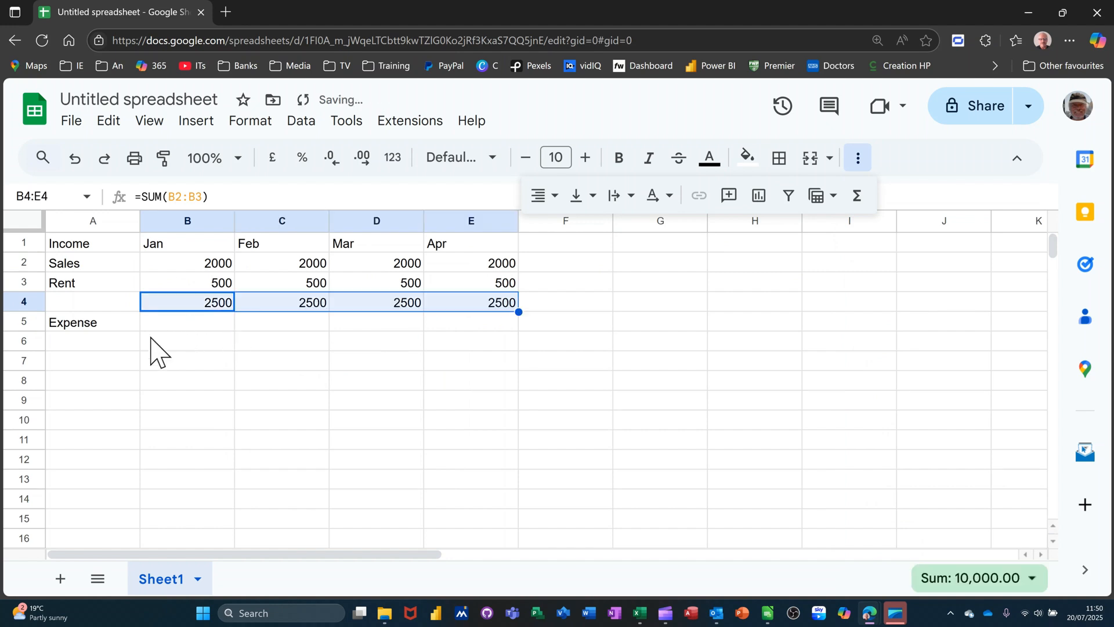
# Step: Enter the expense labels Car, Tax, Gas, Water and Total in cells A6 to A10
pyautogui.click(108, 344)
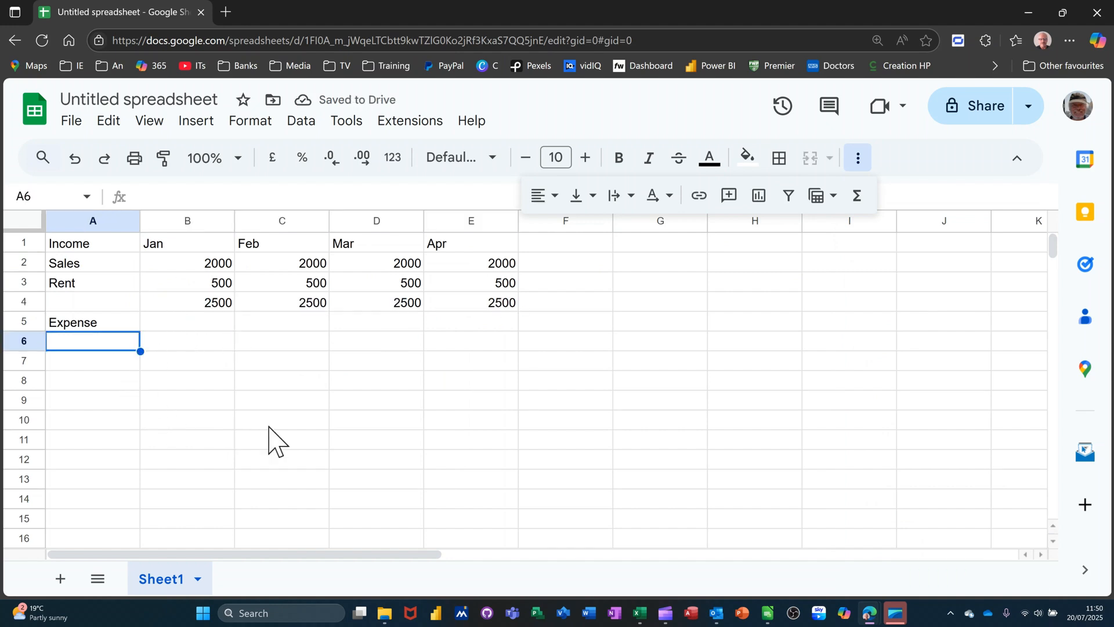
pyautogui.write('Car')
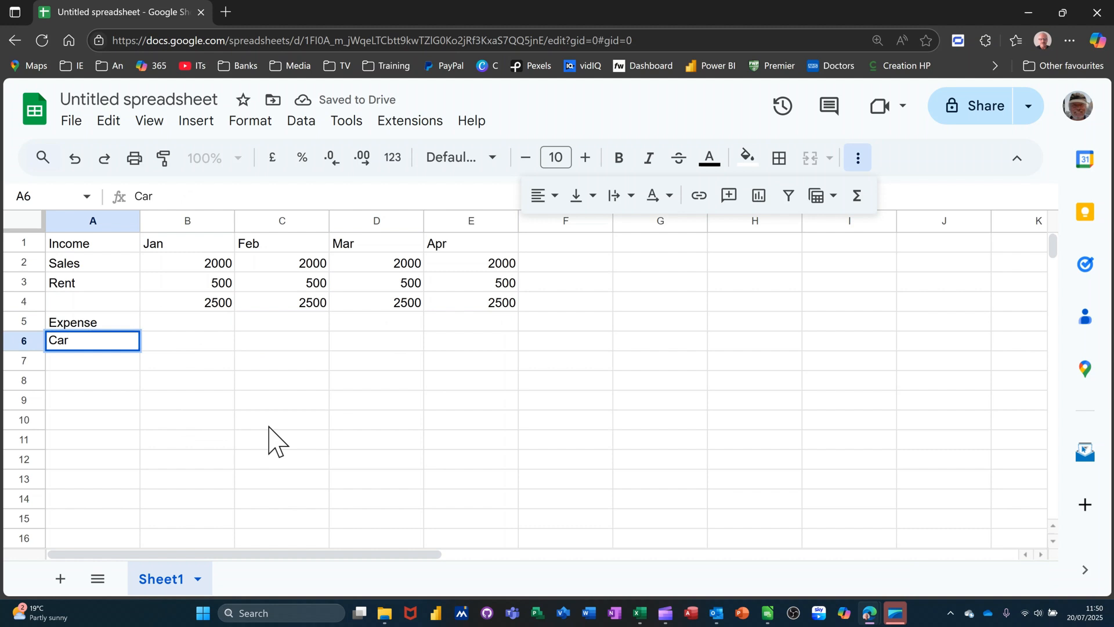
pyautogui.press('Return')
pyautogui.write('Tax')
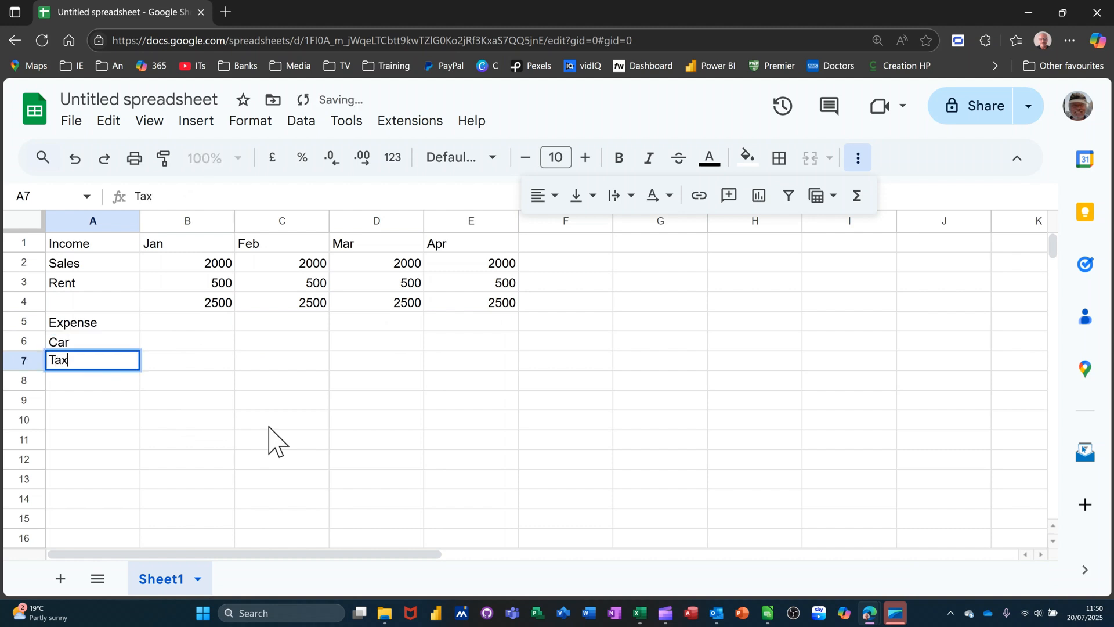
pyautogui.press('Return')
pyautogui.write('Gas')
pyautogui.press('Return')
pyautogui.write('Water')
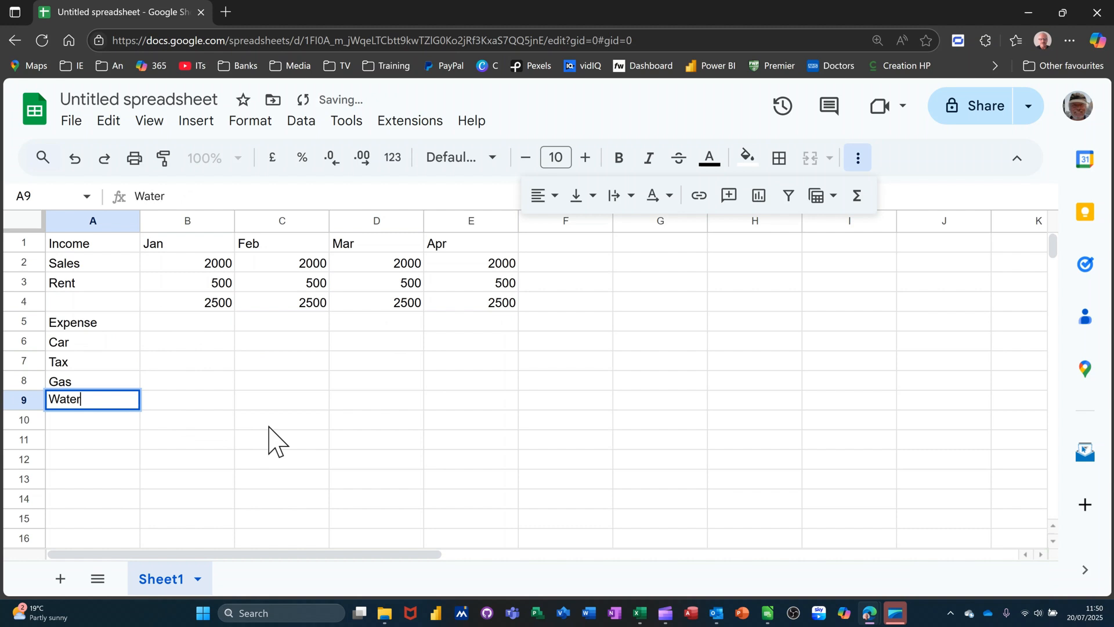
pyautogui.press('Return')
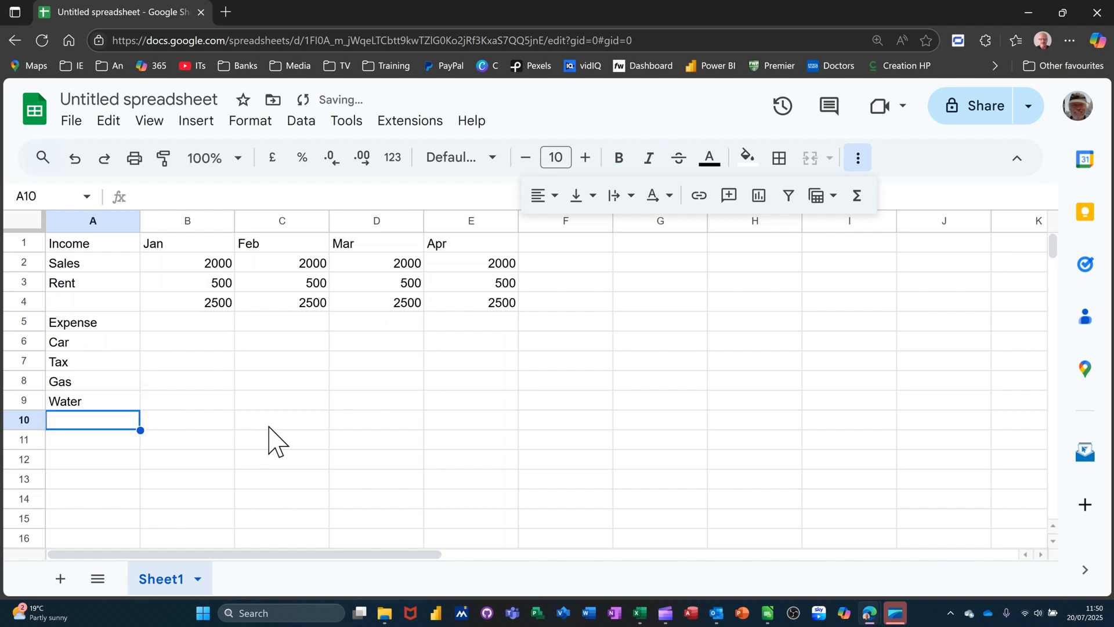
pyautogui.write('Total')
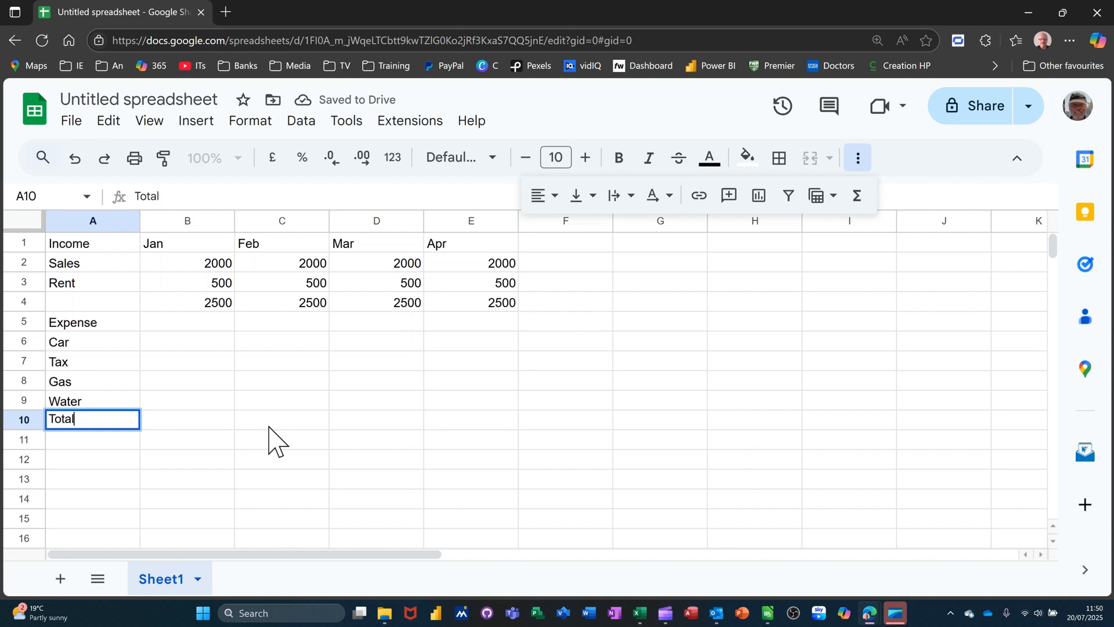
# Step: Label the income sum row with Total in A4
pyautogui.click(116, 307)
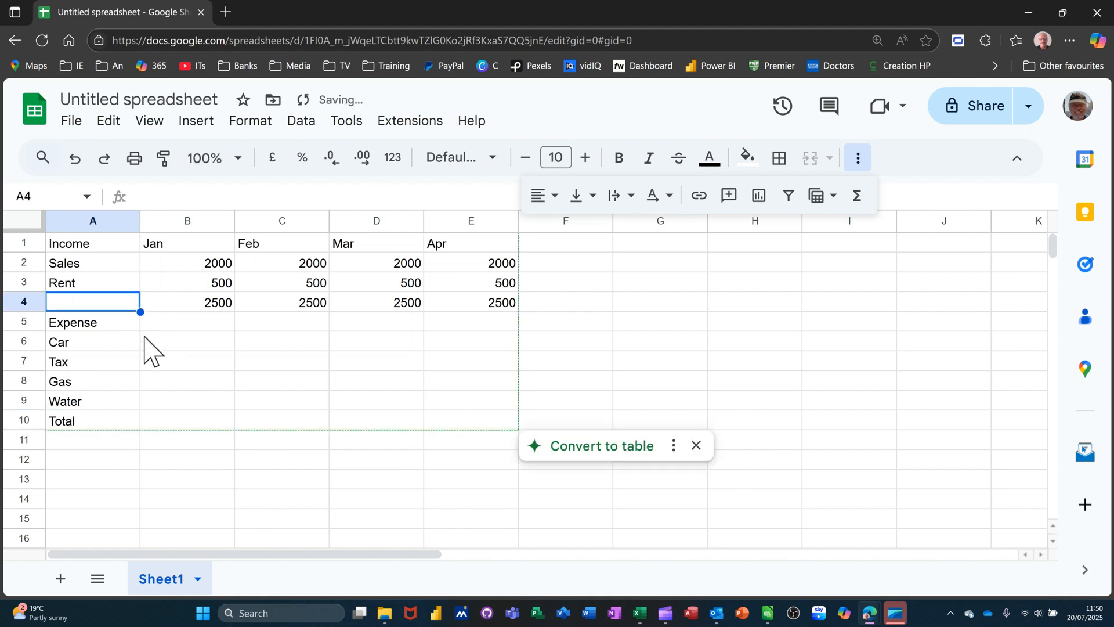
pyautogui.write('Total')
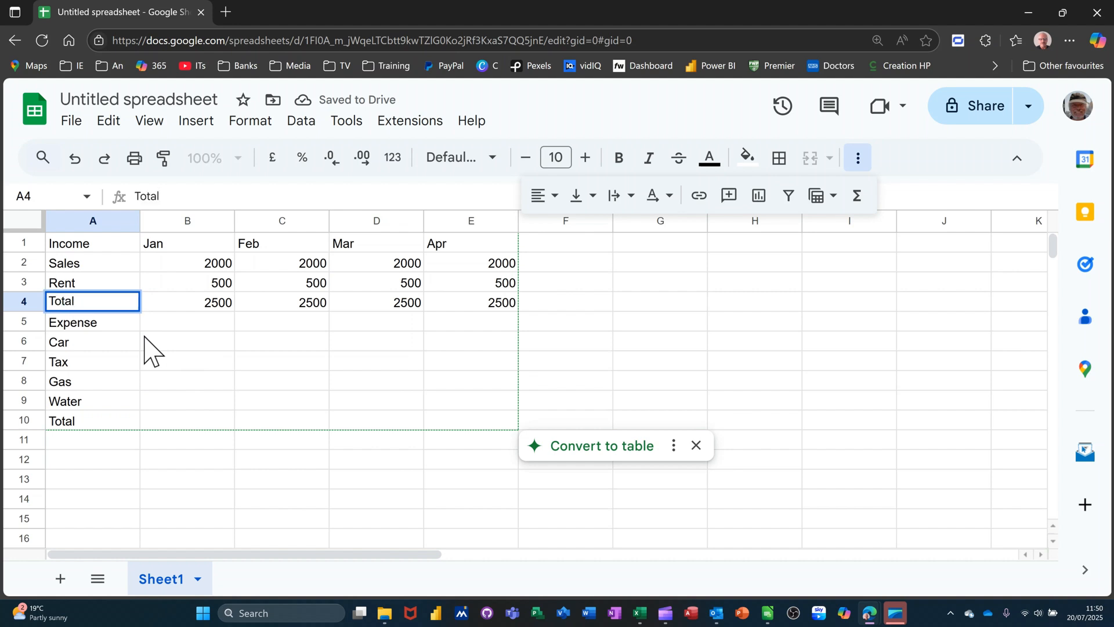
pyautogui.click(166, 368)
# Step: Make the heading row A1:E1 bold
pyautogui.click(75, 243)
pyautogui.moveTo(116, 252); pyautogui.dragTo(464, 255)
pyautogui.hotkey('ctrl', 'b')
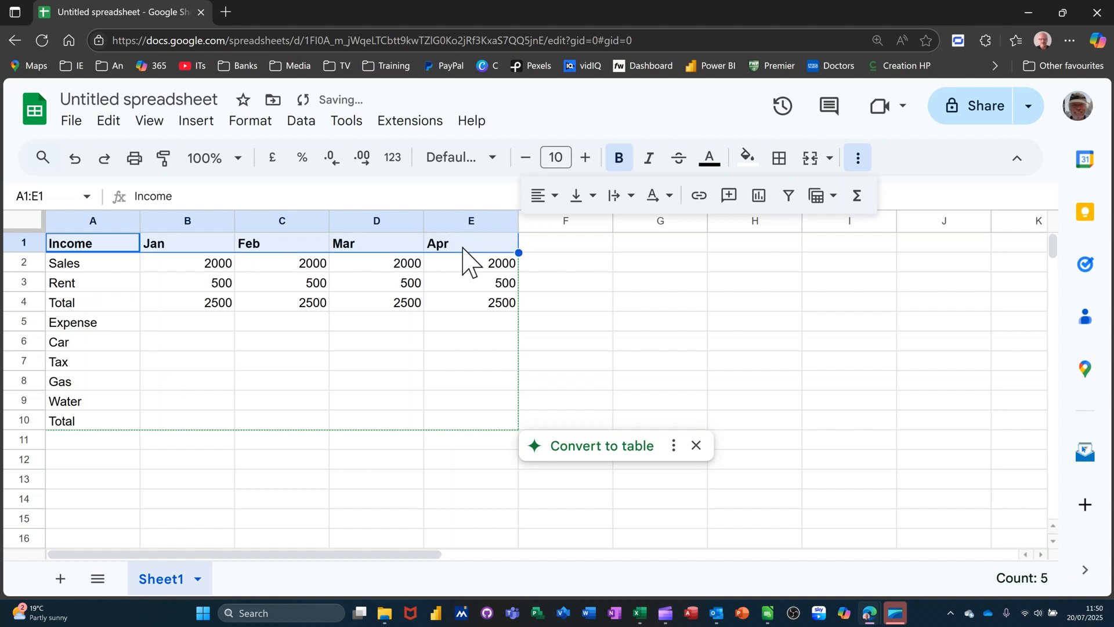
# Step: Make the Total label in A4, the Expense label in A5 and the Total label in A10 bold
pyautogui.click(116, 304)
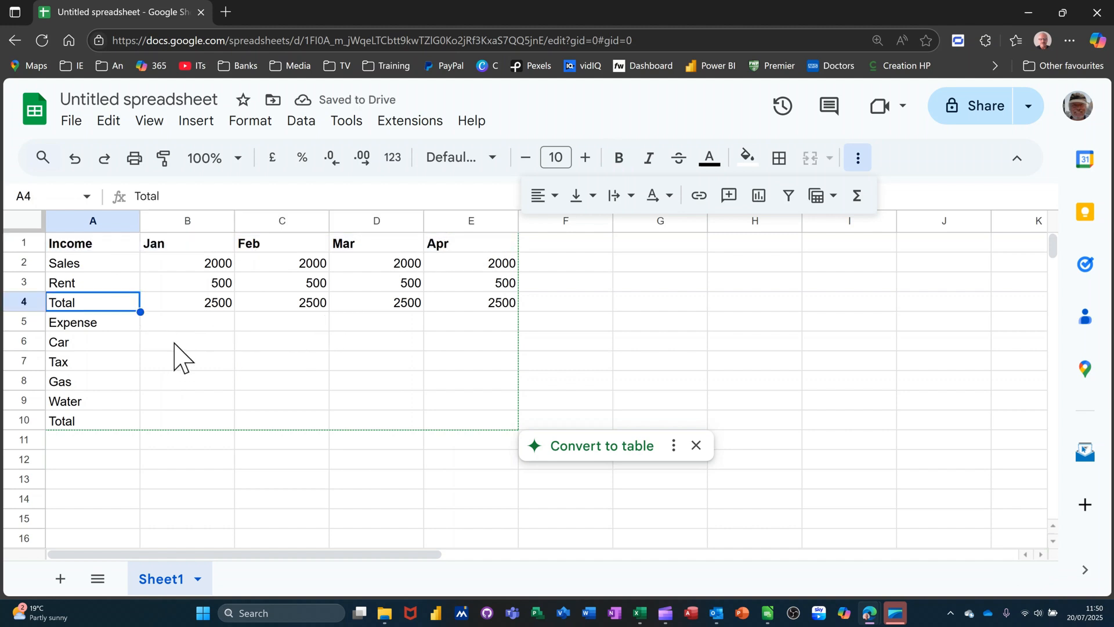
pyautogui.hotkey('ctrl', 'b')
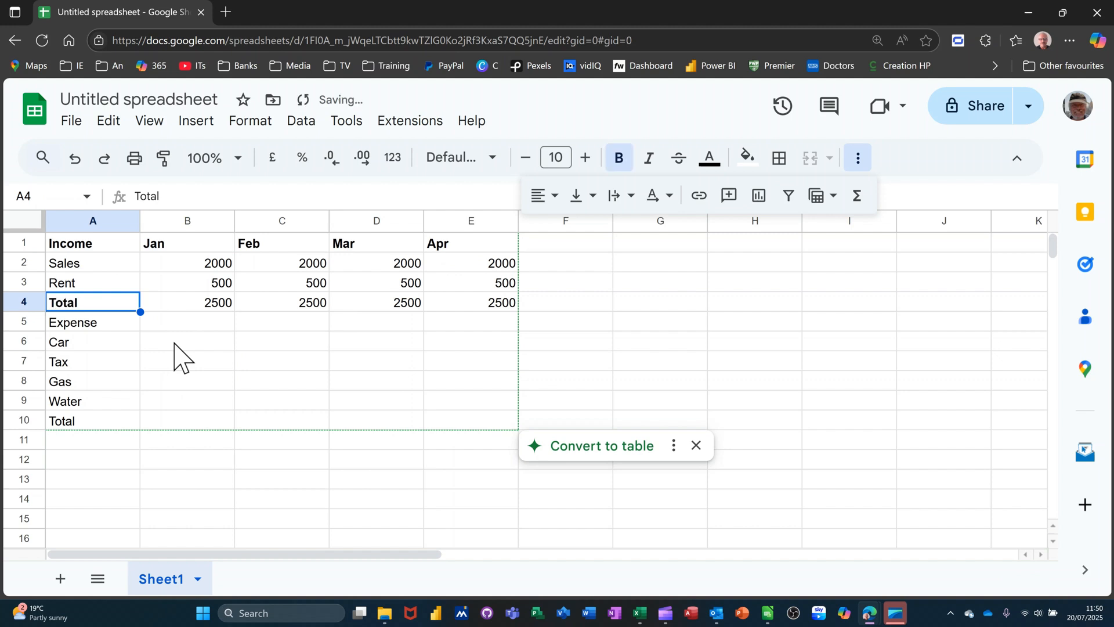
pyautogui.click(98, 323)
pyautogui.hotkey('ctrl', 'b')
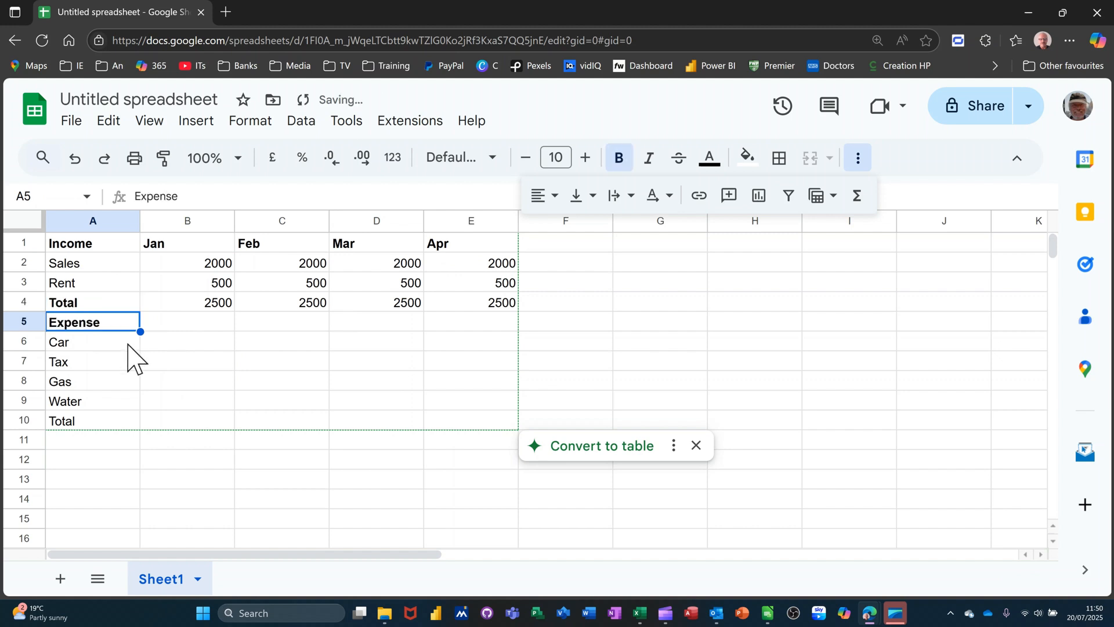
pyautogui.click(77, 422)
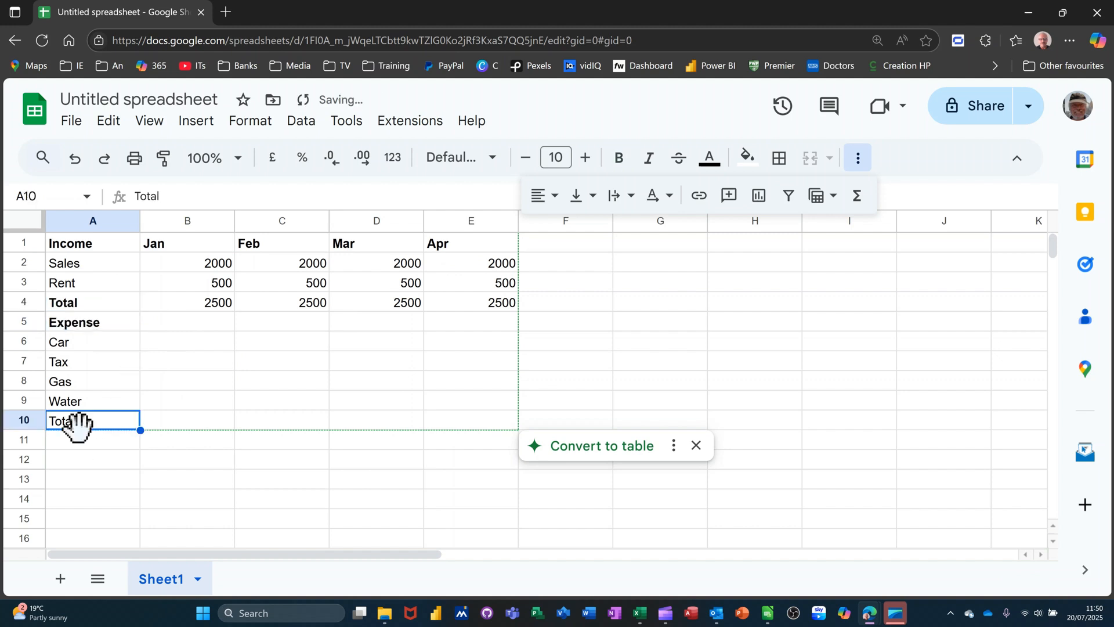
pyautogui.hotkey('ctrl', 'b')
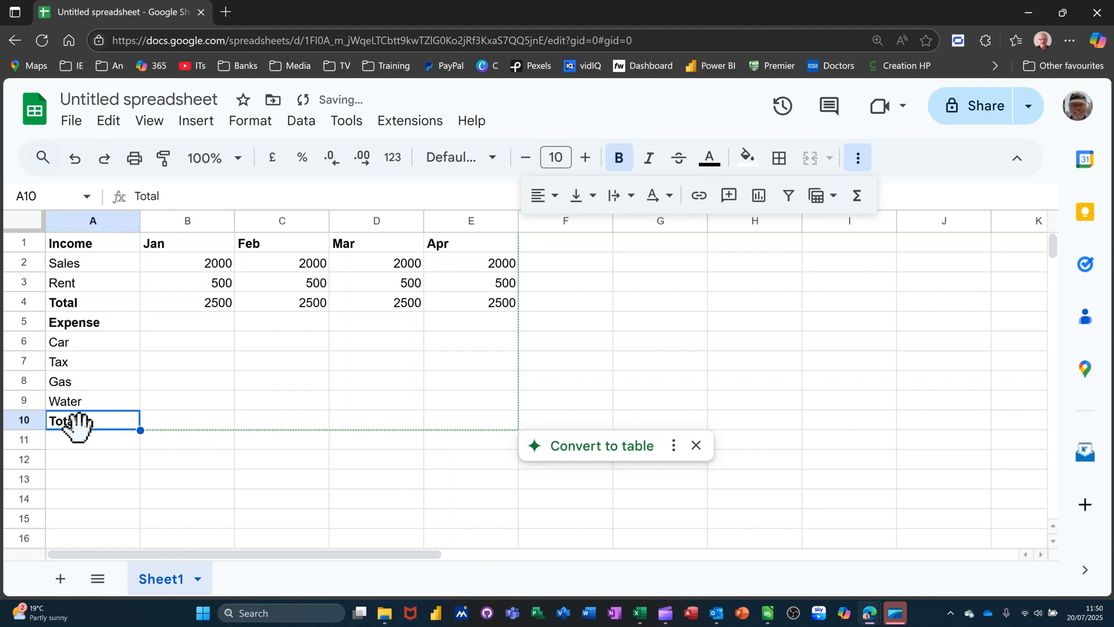
# Step: Enter the January expenses 111, 222, 333 and 444 for Car, Tax, Gas and Water in cells B6 to B9
pyautogui.click(198, 348)
pyautogui.write('111')
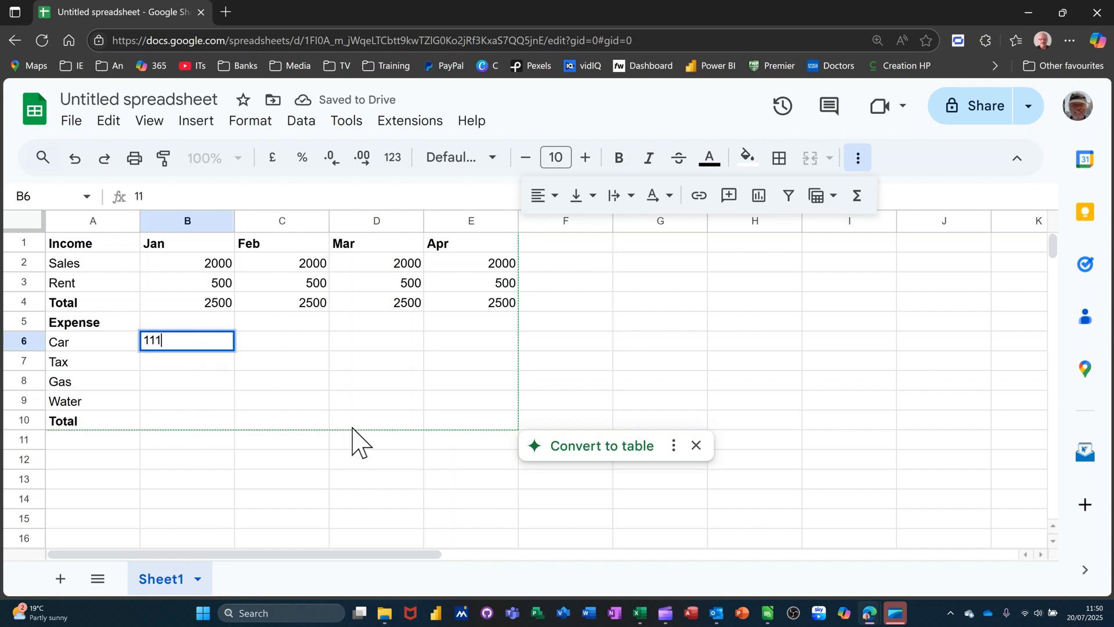
pyautogui.press('Return')
pyautogui.write('222')
pyautogui.press('Return')
pyautogui.write('333')
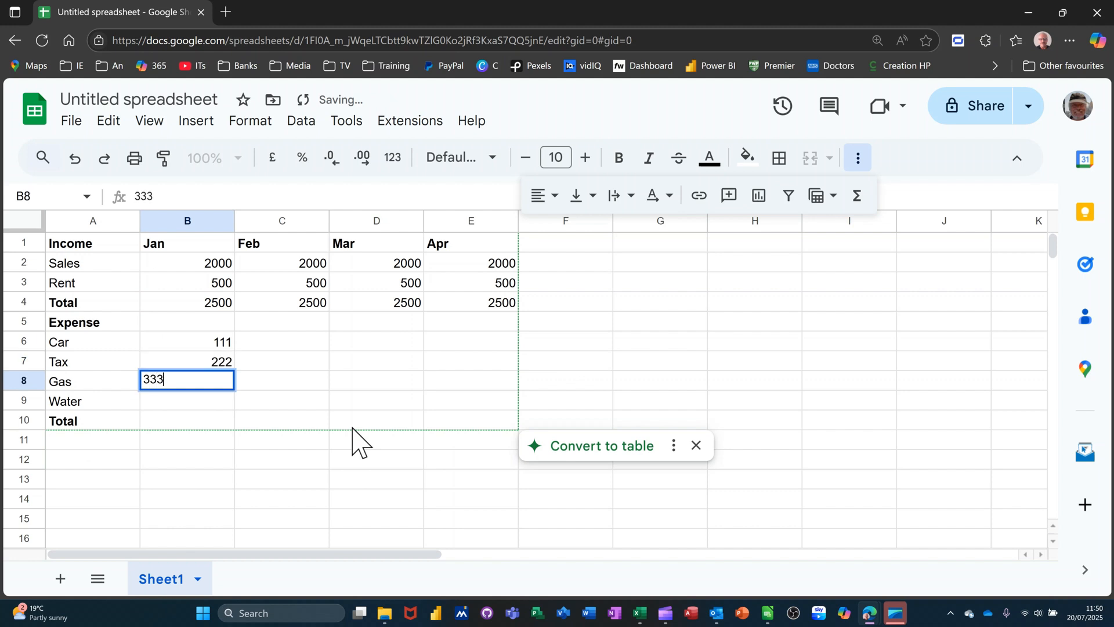
pyautogui.press('Return')
pyautogui.write('444')
pyautogui.press('Return')
pyautogui.write('555')
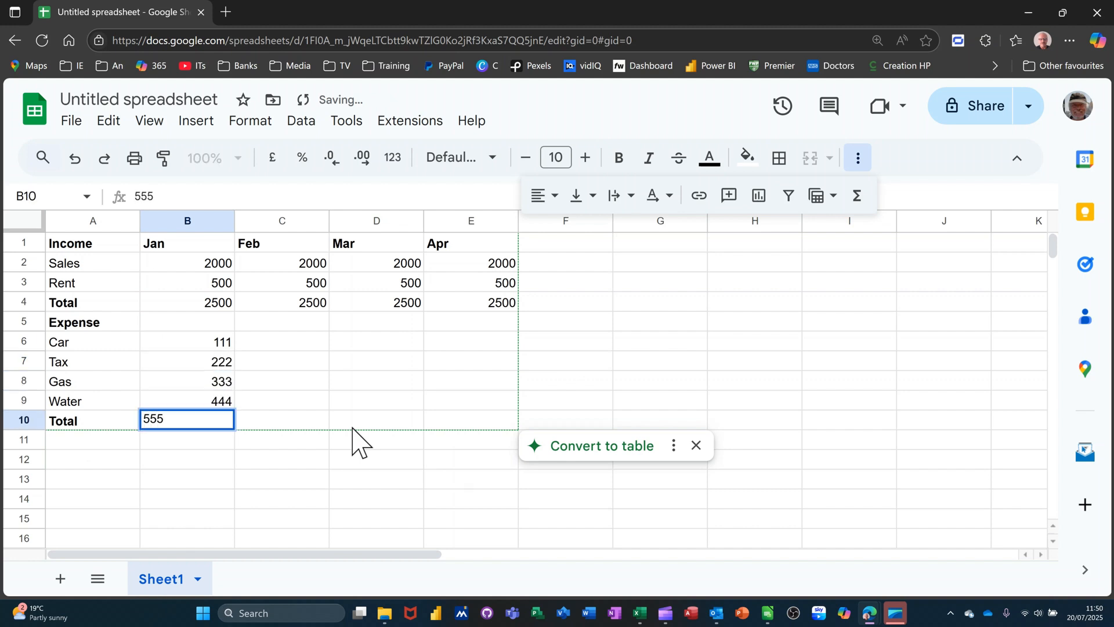
pyautogui.press('BackSpace')
pyautogui.press('BackSpace')
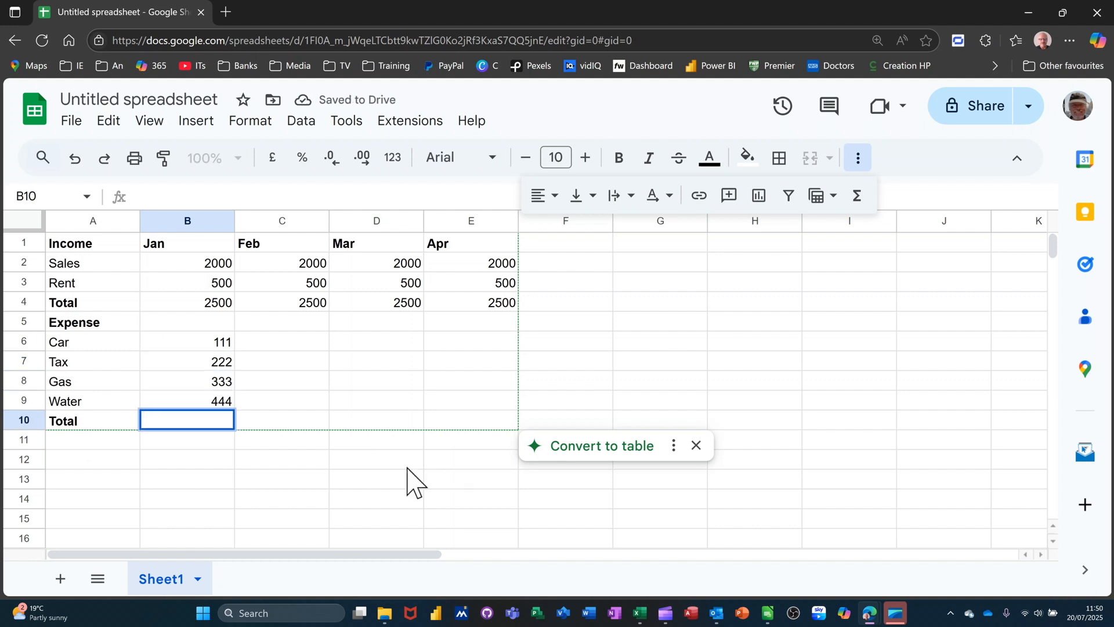
pyautogui.click(194, 480)
# Step: Total the January expenses in B10 with a SUM of B6:B9 and copy the formula across to E10
pyautogui.click(185, 419)
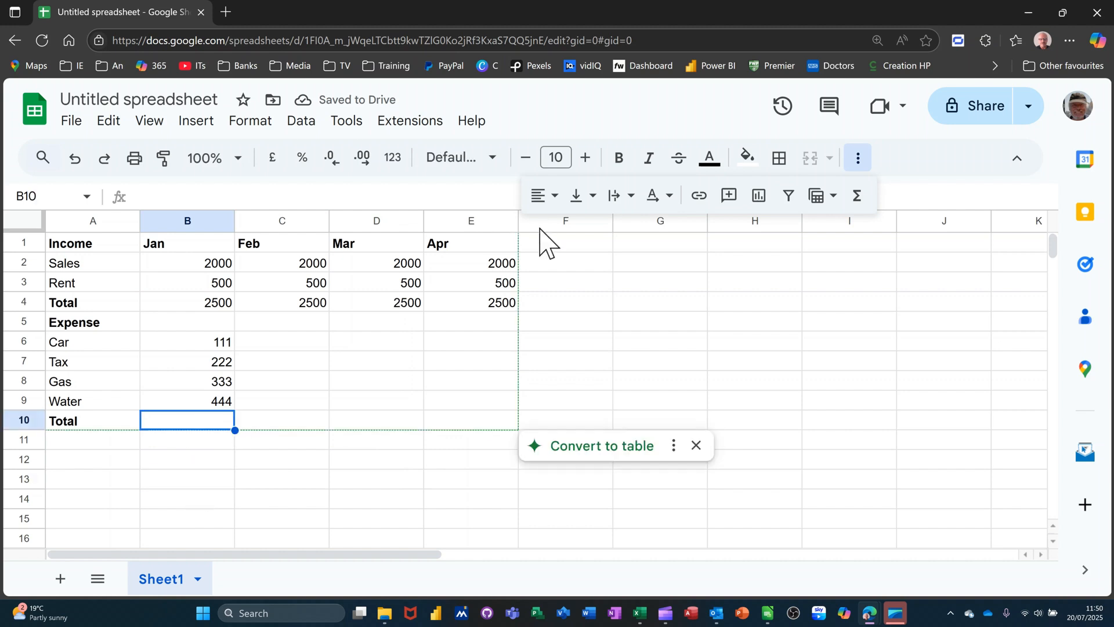
pyautogui.click(858, 196)
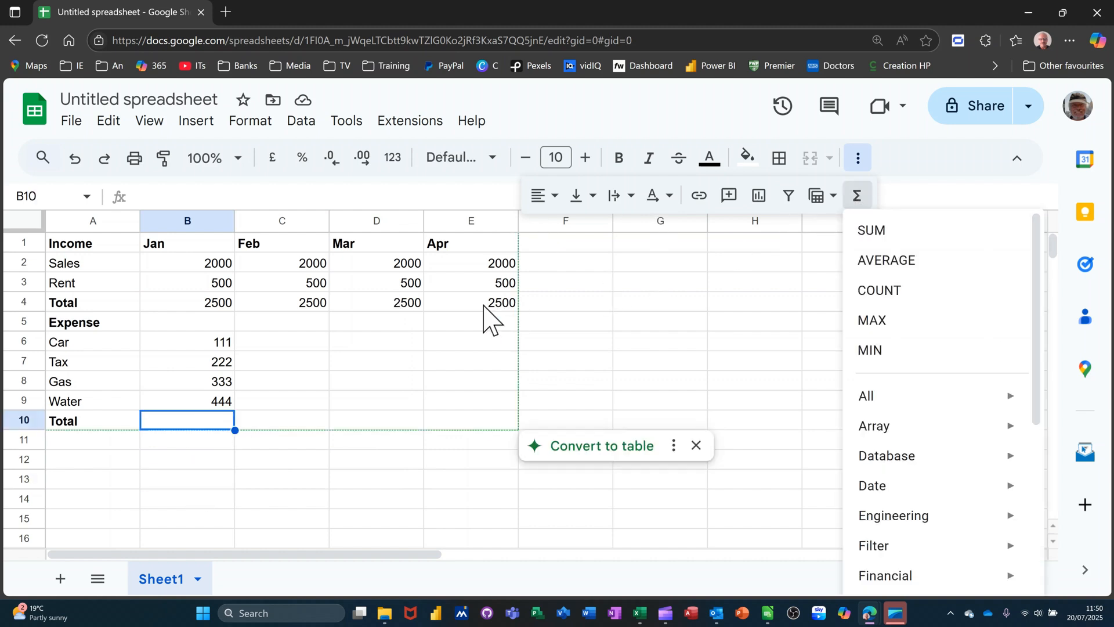
pyautogui.click(863, 237)
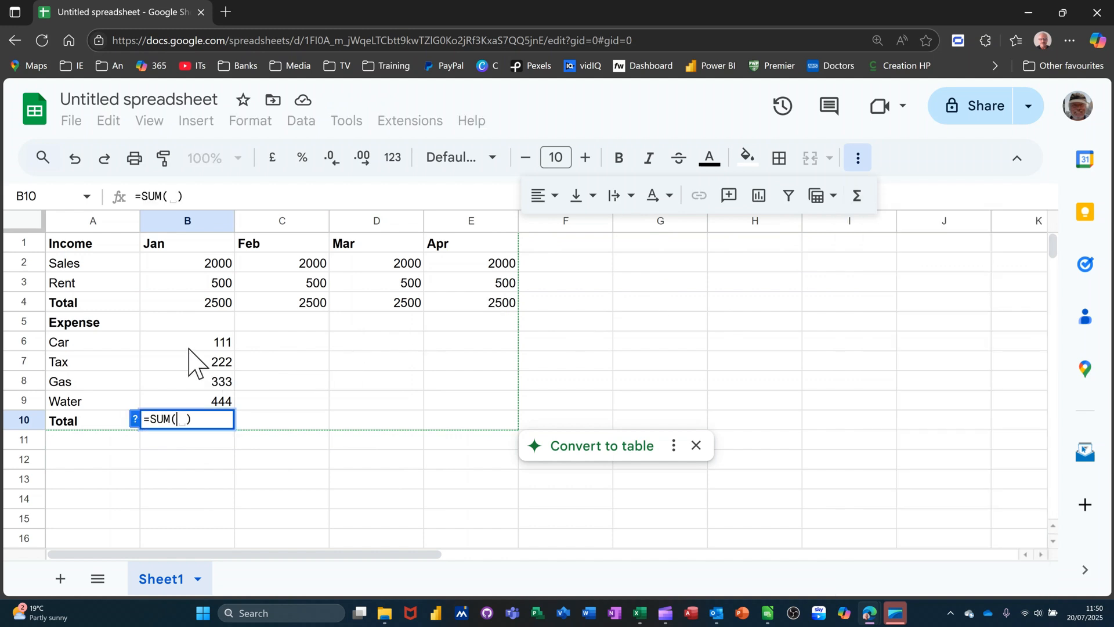
pyautogui.moveTo(195, 348); pyautogui.dragTo(199, 398)
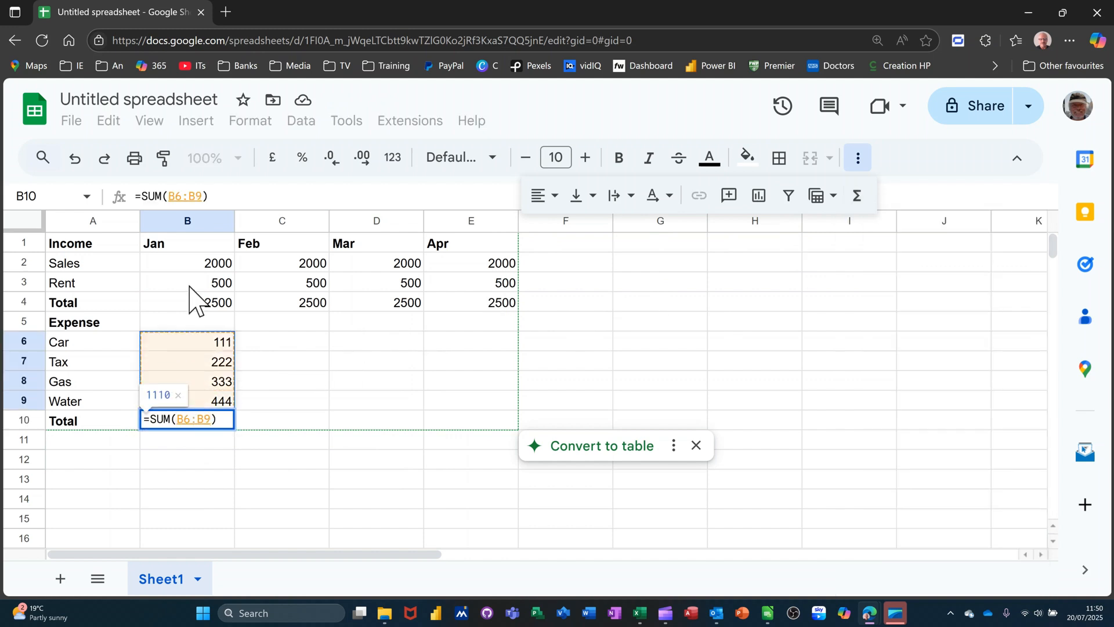
pyautogui.press('Return')
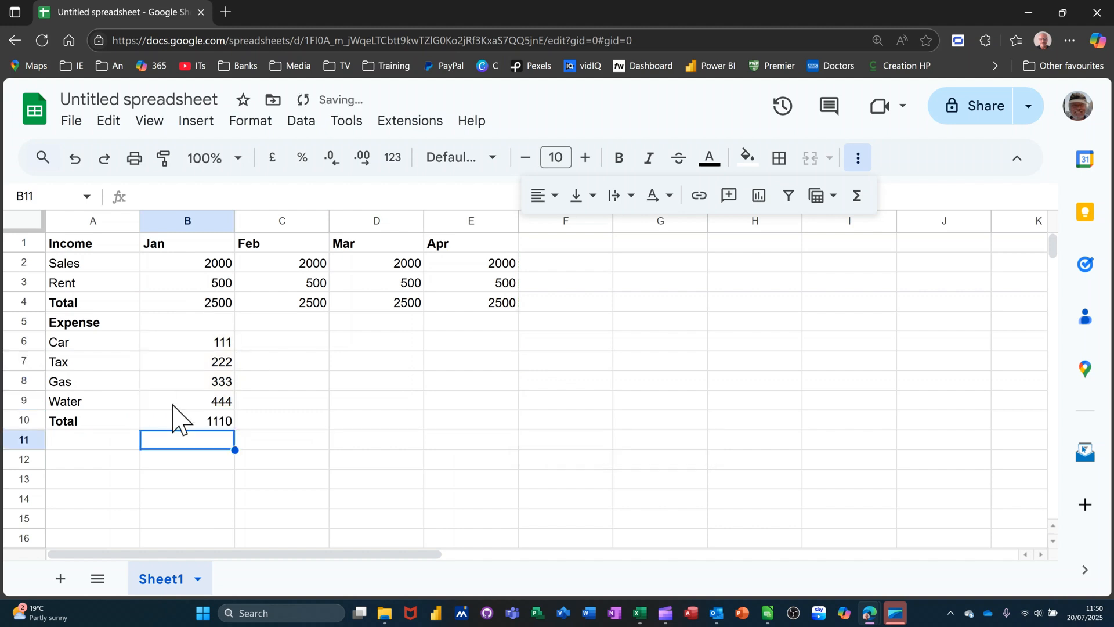
pyautogui.click(202, 420)
pyautogui.moveTo(235, 430); pyautogui.dragTo(435, 443)
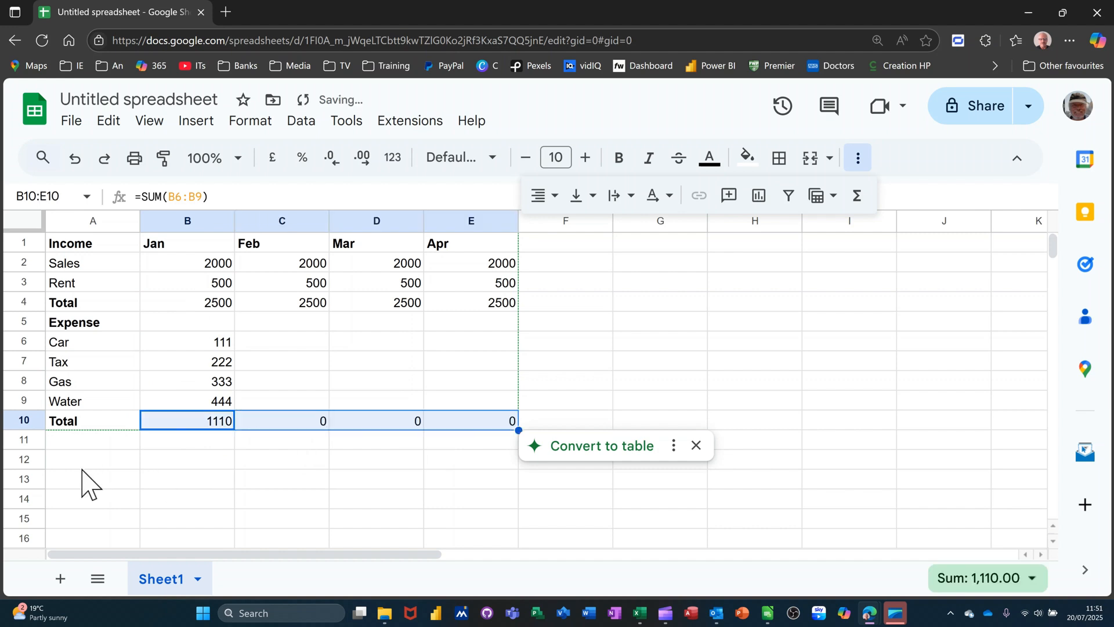
# Step: Enter the labels Balance, B/F and C/F in cells A12 to A14
pyautogui.click(110, 461)
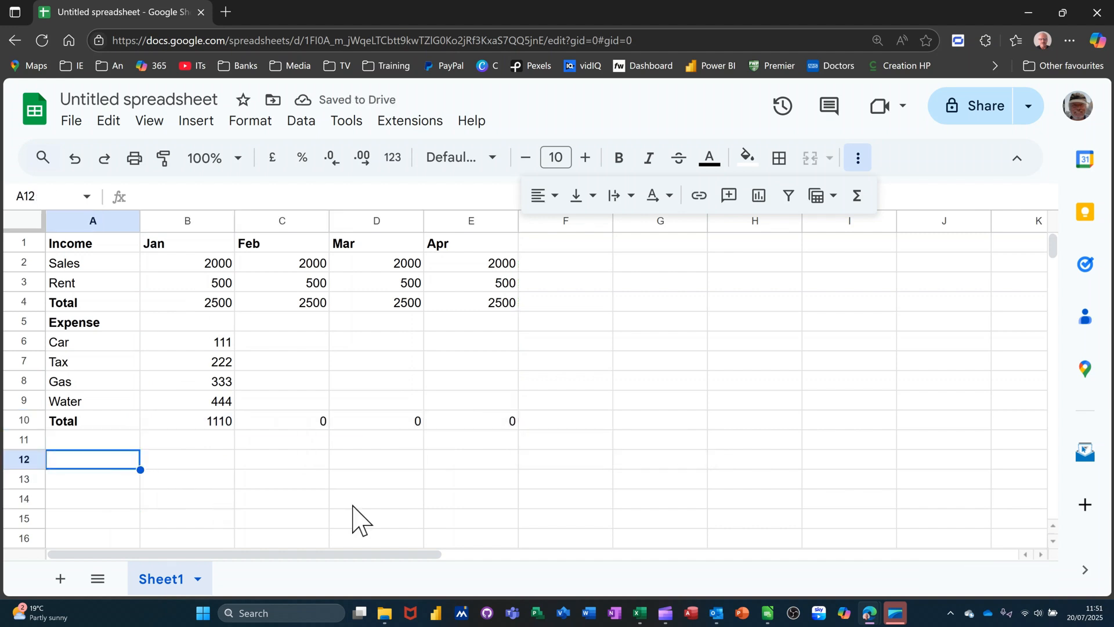
pyautogui.write('Balance')
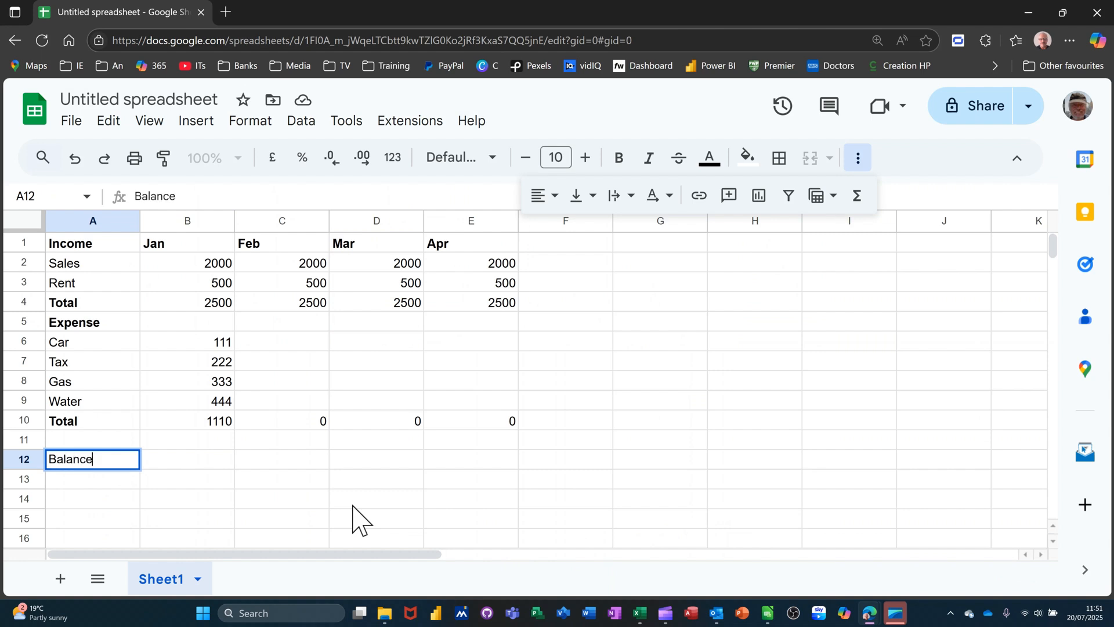
pyautogui.press('Return')
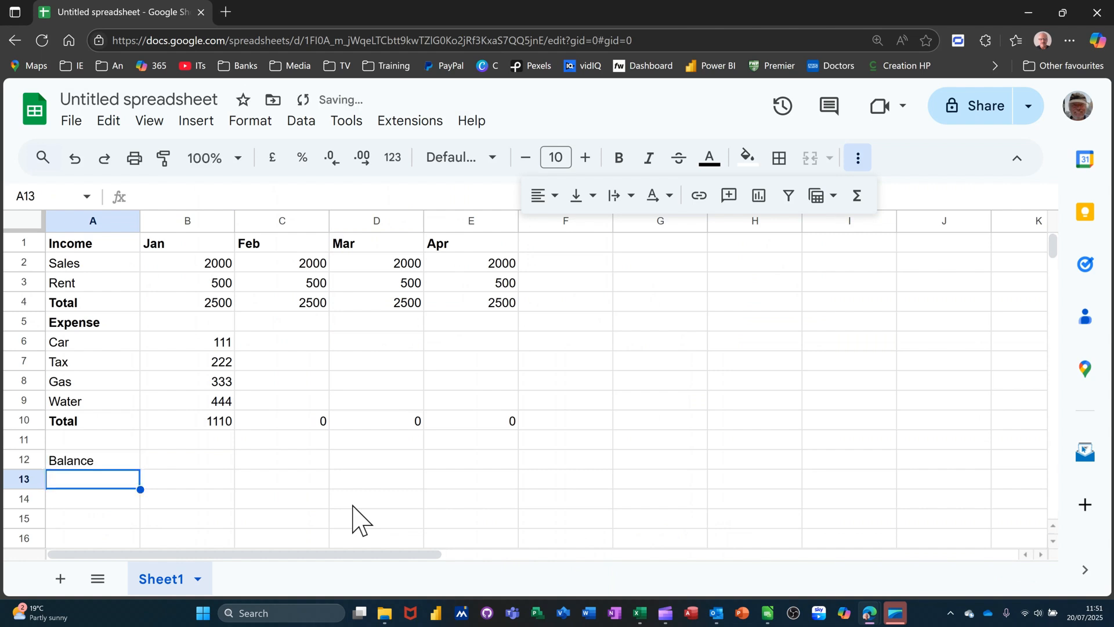
pyautogui.write('B')
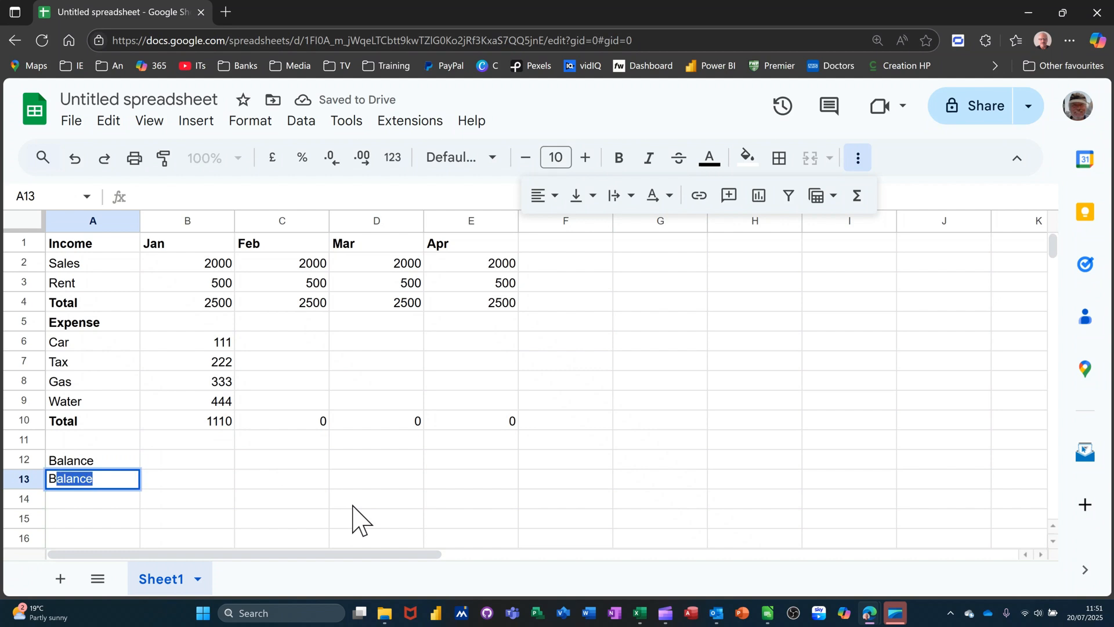
pyautogui.write('/F')
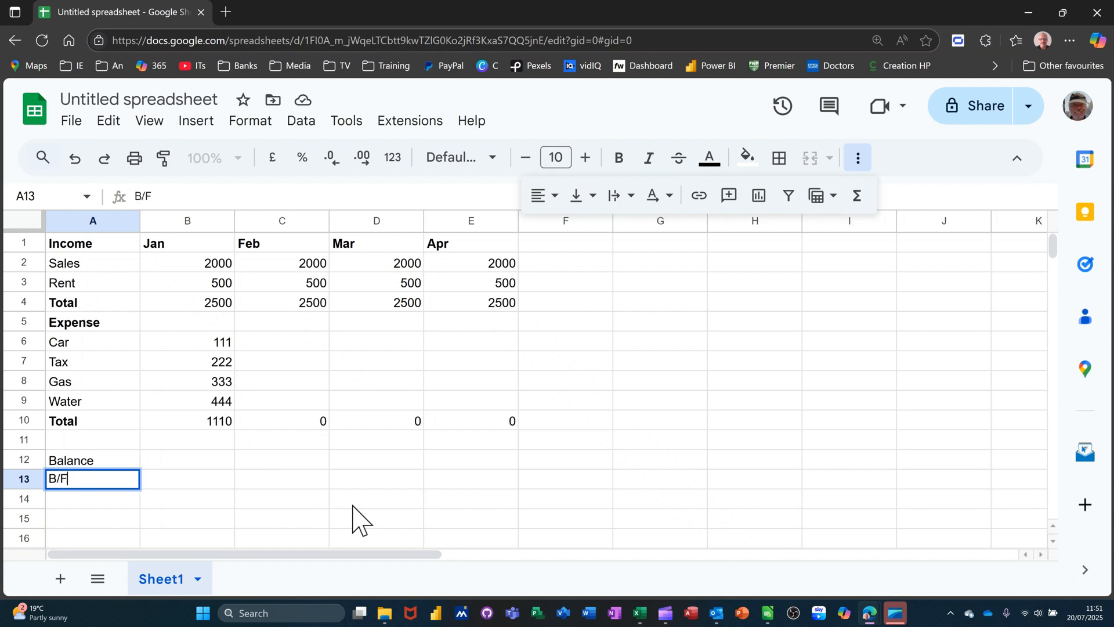
pyautogui.press('Return')
pyautogui.write('C/F')
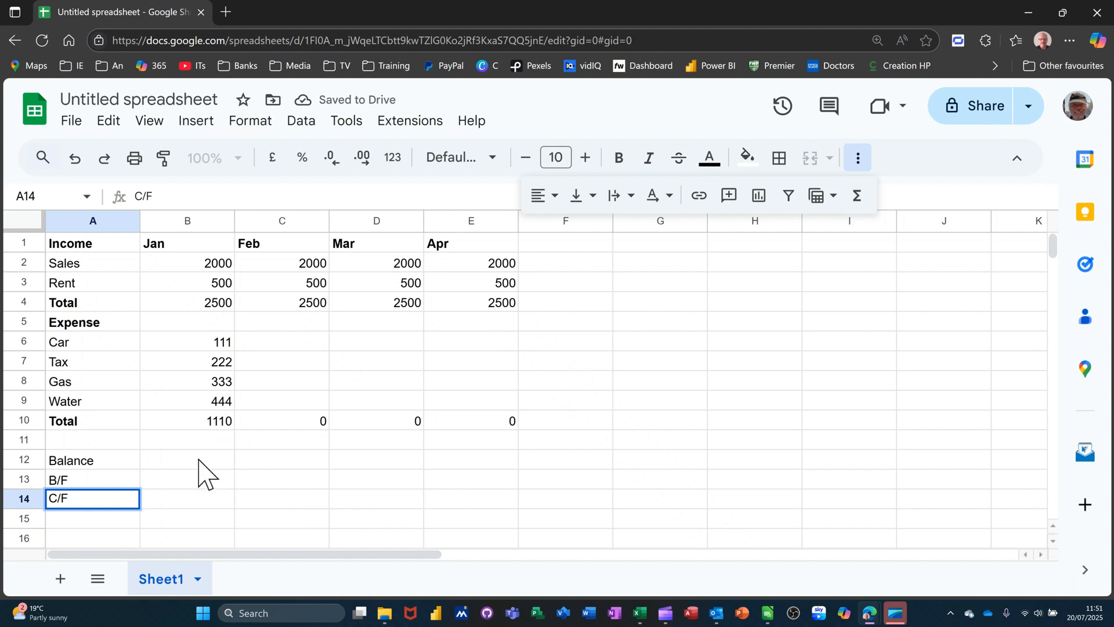
# Step: Calculate the January balance in B12 as income total minus expense total with the formula =B4-B10
pyautogui.click(198, 461)
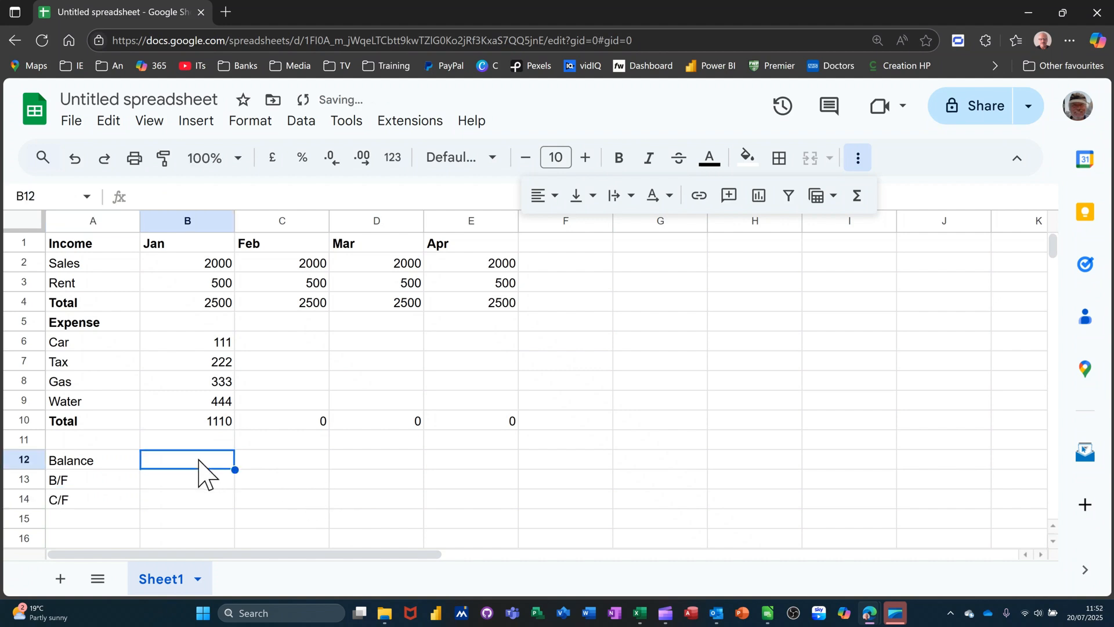
pyautogui.write('=')
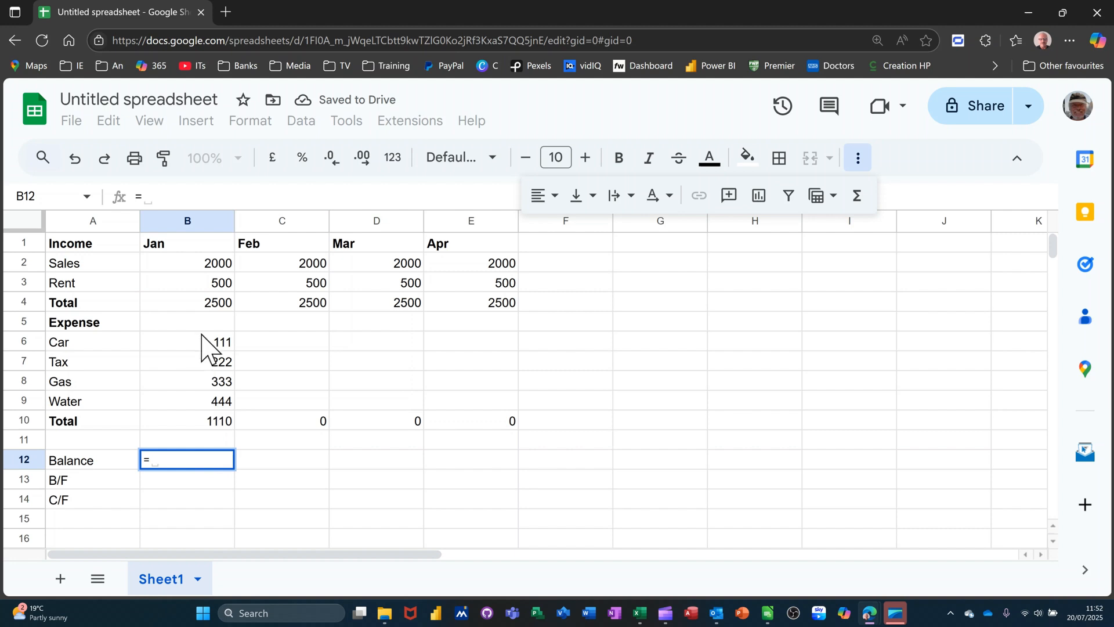
pyautogui.click(195, 306)
pyautogui.write('-')
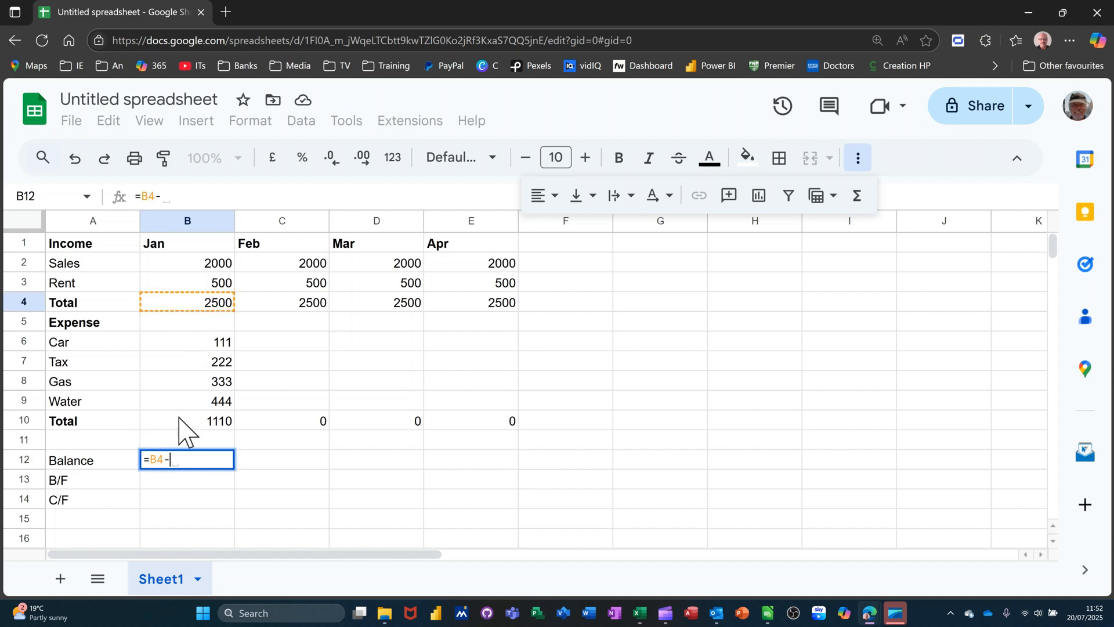
pyautogui.click(179, 420)
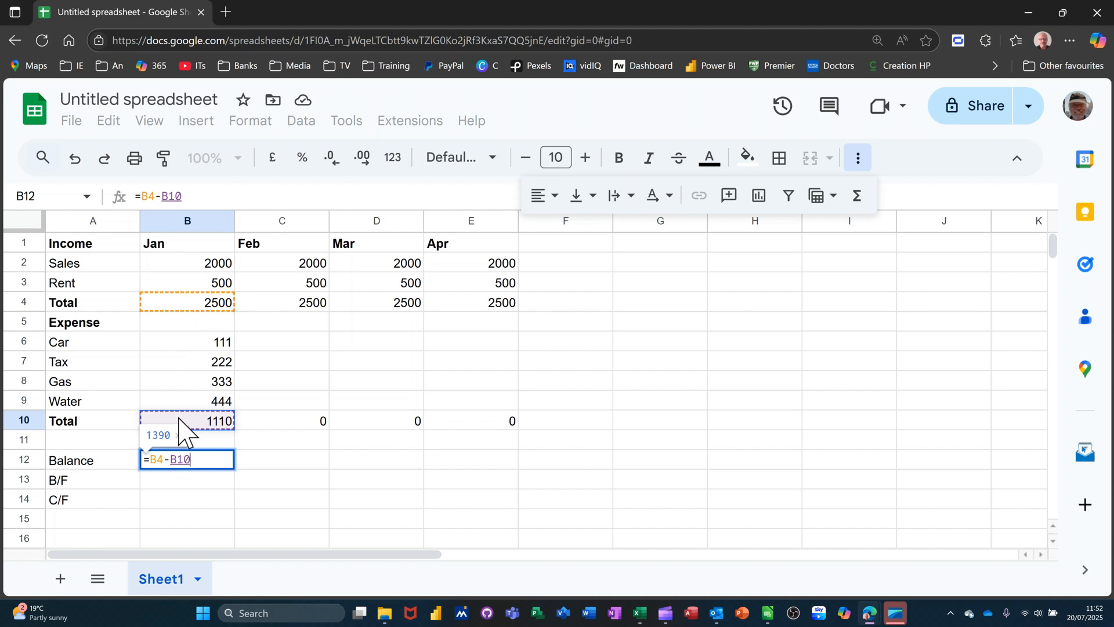
pyautogui.press('Return')
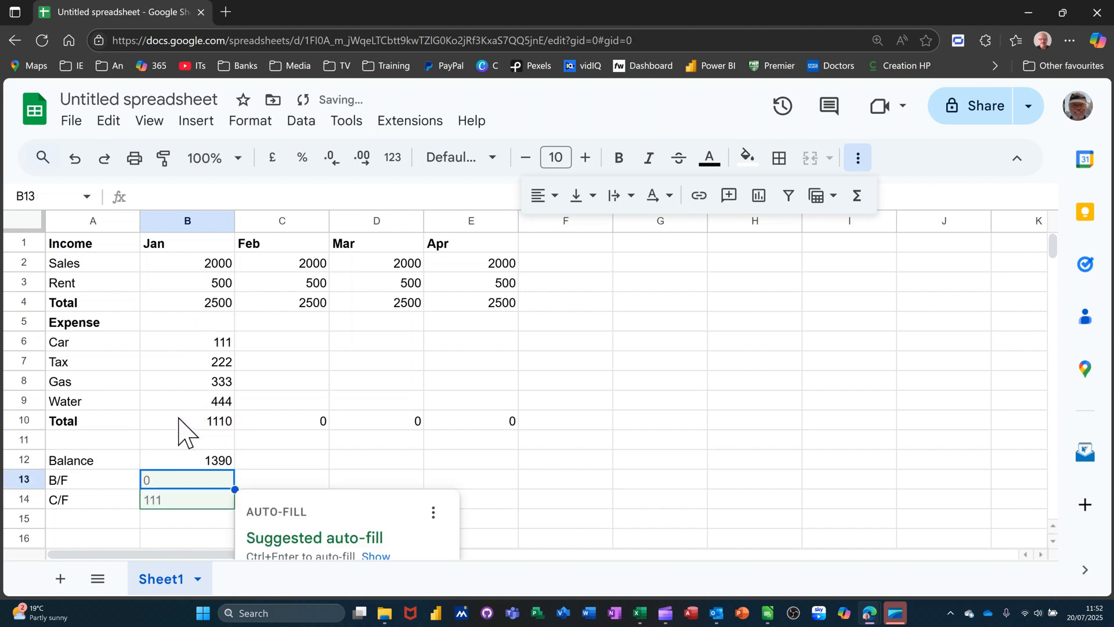
pyautogui.click(259, 461)
pyautogui.click(185, 463)
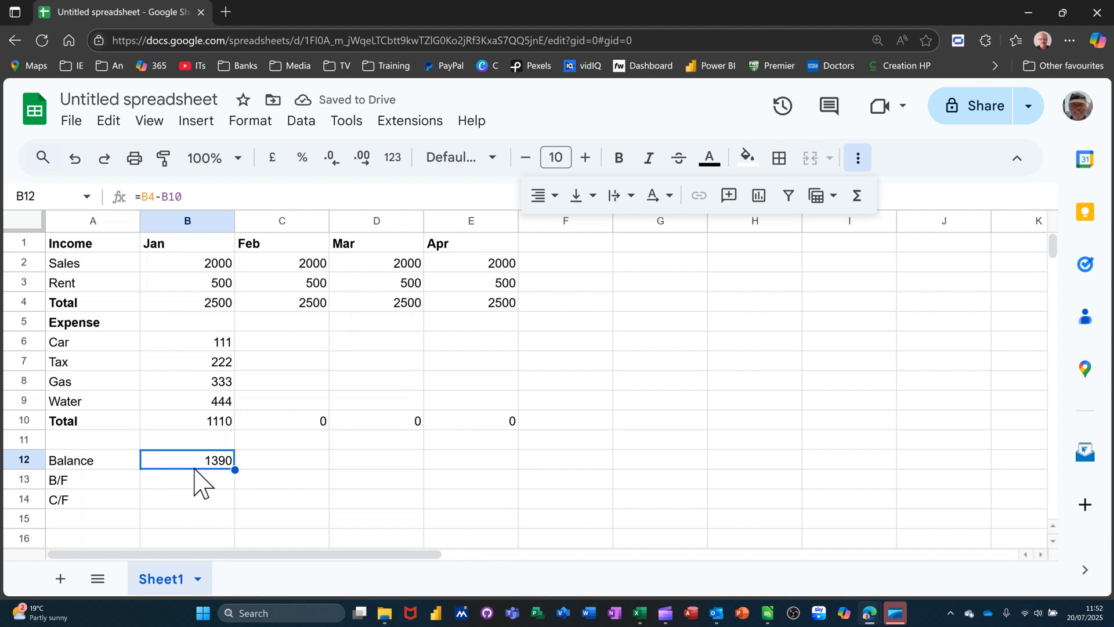
# Step: Enter 0 as the January brought-forward amount in B13
pyautogui.click(168, 480)
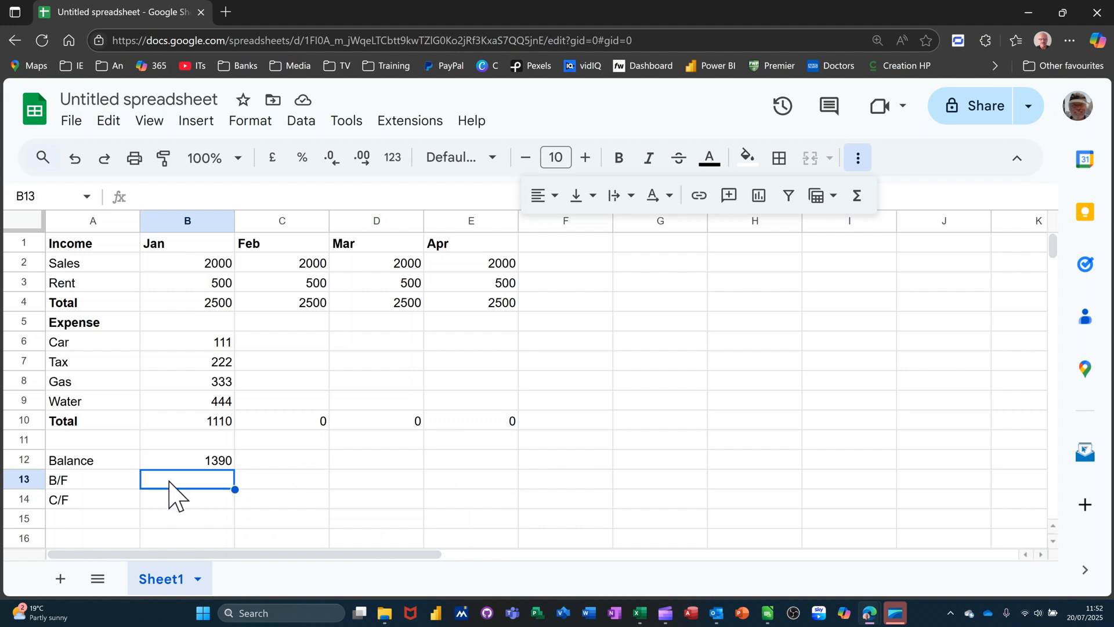
pyautogui.write('0')
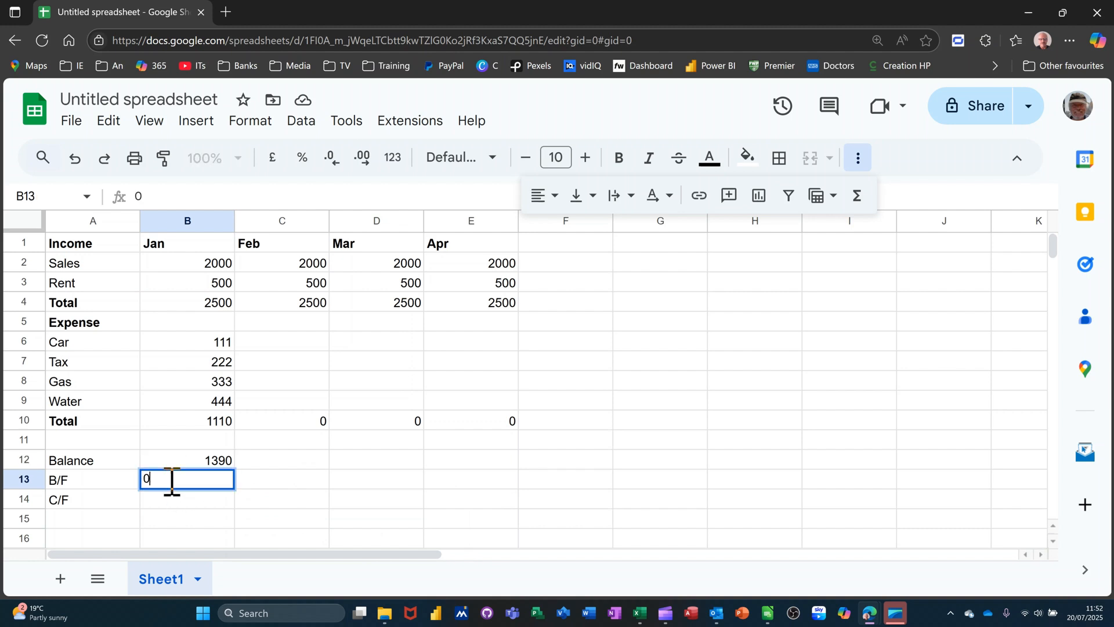
pyautogui.press('Return')
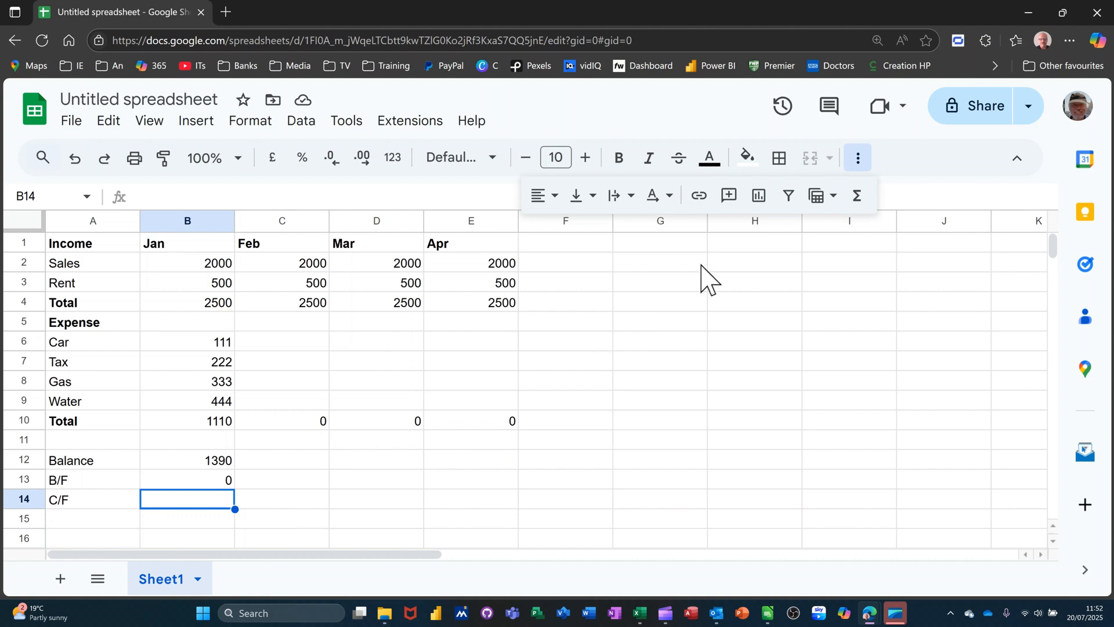
# Step: Calculate the January carried-forward amount in B14 with a SUM of B12:B13
pyautogui.click(858, 195)
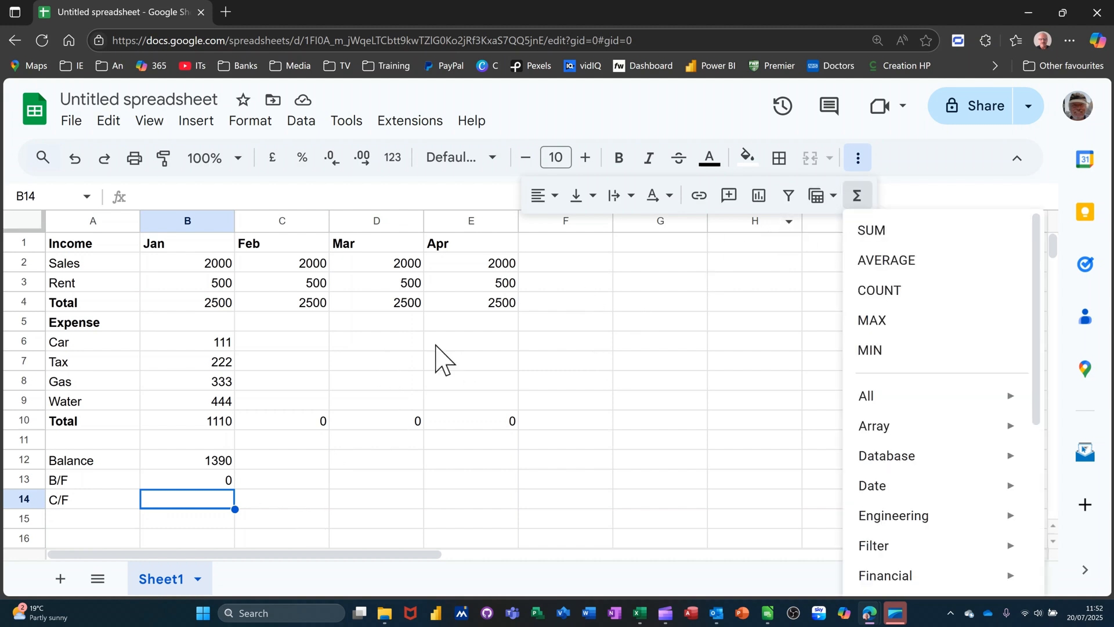
pyautogui.click(873, 231)
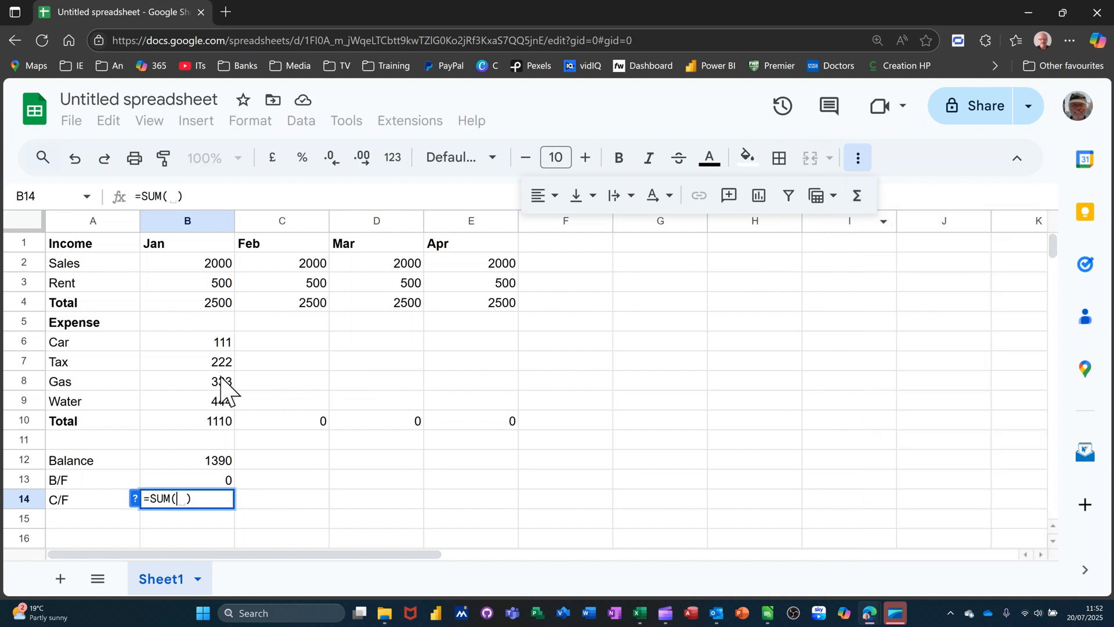
pyautogui.moveTo(185, 461); pyautogui.dragTo(188, 482)
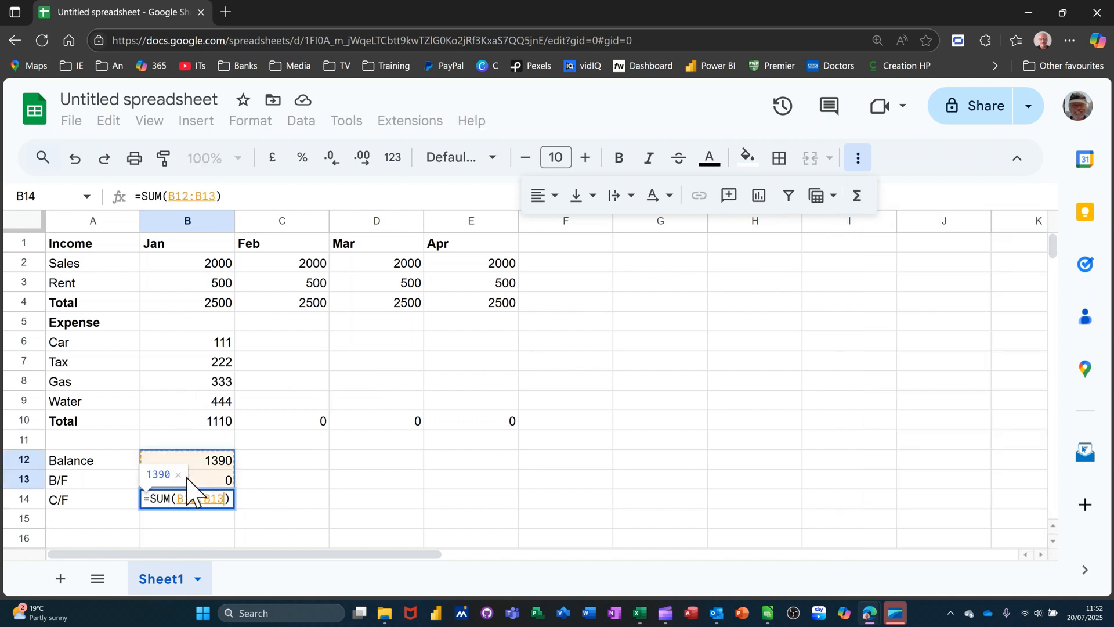
pyautogui.press('Return')
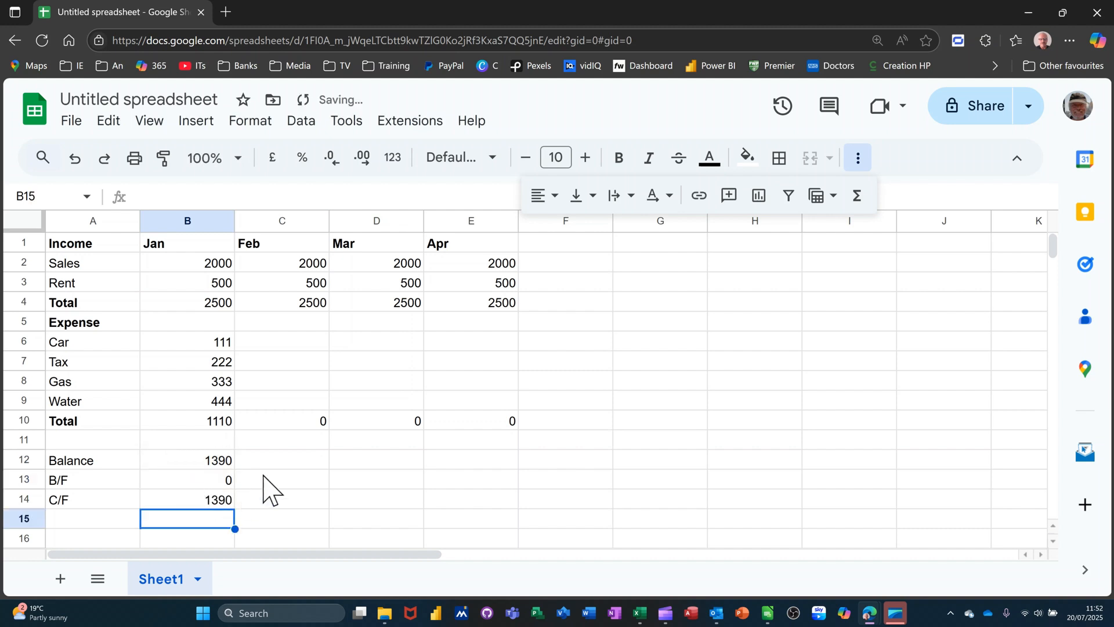
# Step: Copy the balance formula from B12 across to E12 and the January expenses in B6:B9 across to column E
pyautogui.click(217, 461)
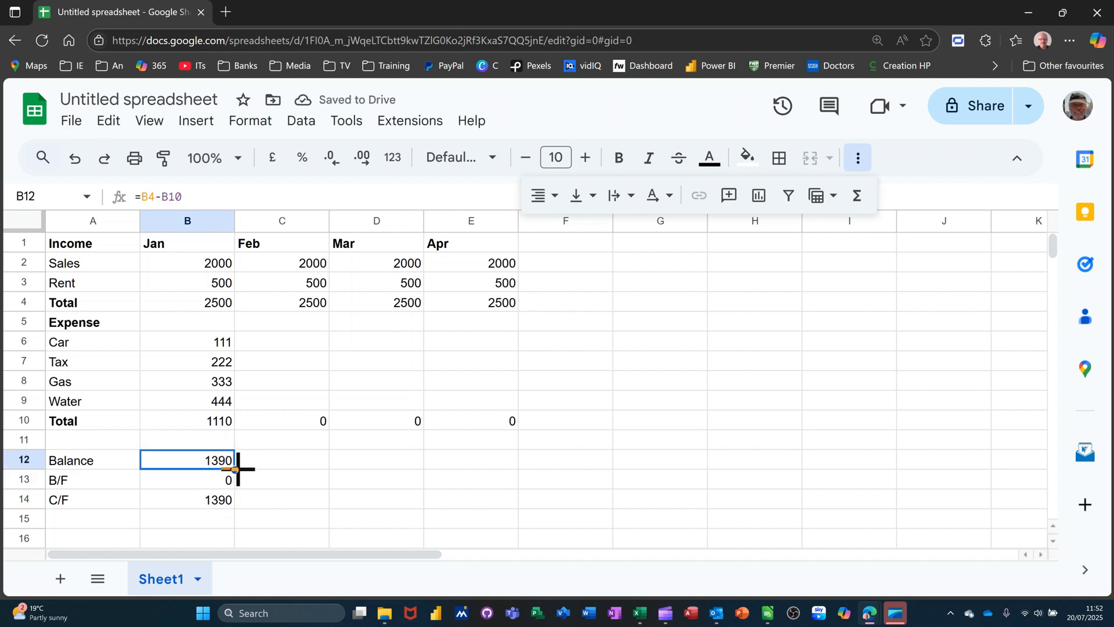
pyautogui.moveTo(235, 469); pyautogui.dragTo(432, 461)
pyautogui.moveTo(194, 347); pyautogui.dragTo(471, 415)
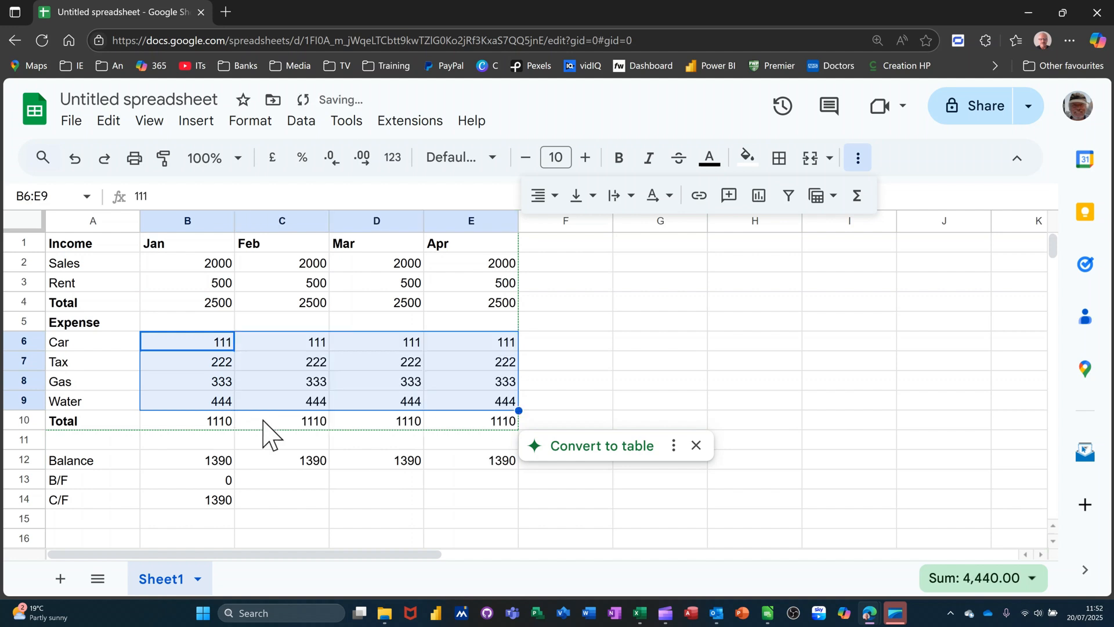
# Step: Link the February brought-forward cell C13 to January's carried-forward amount with the formula =B14
pyautogui.click(286, 481)
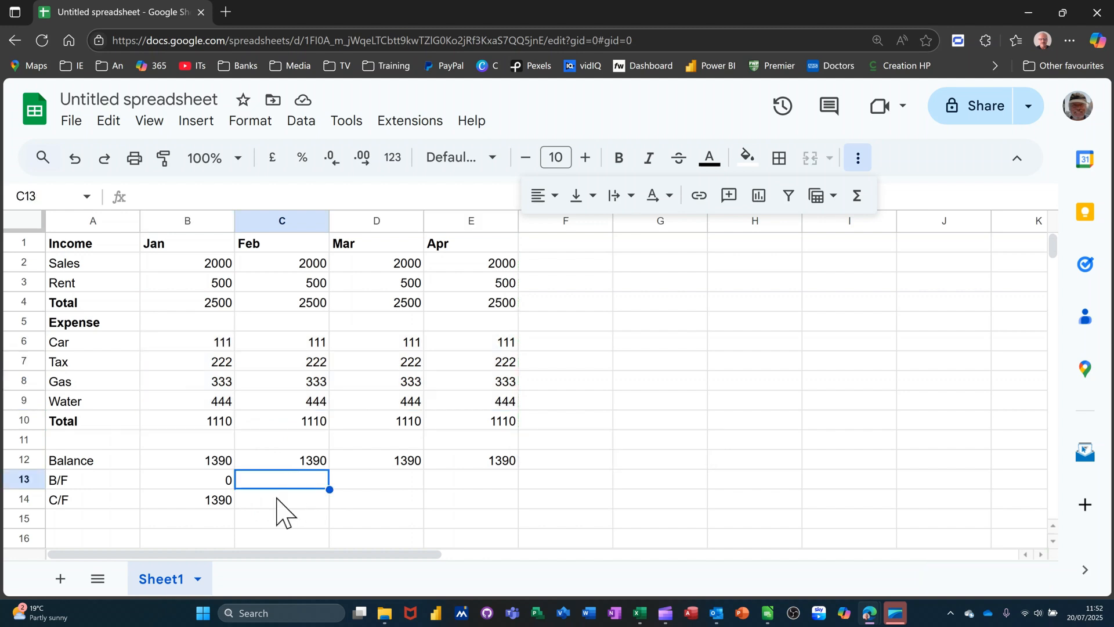
pyautogui.write('=')
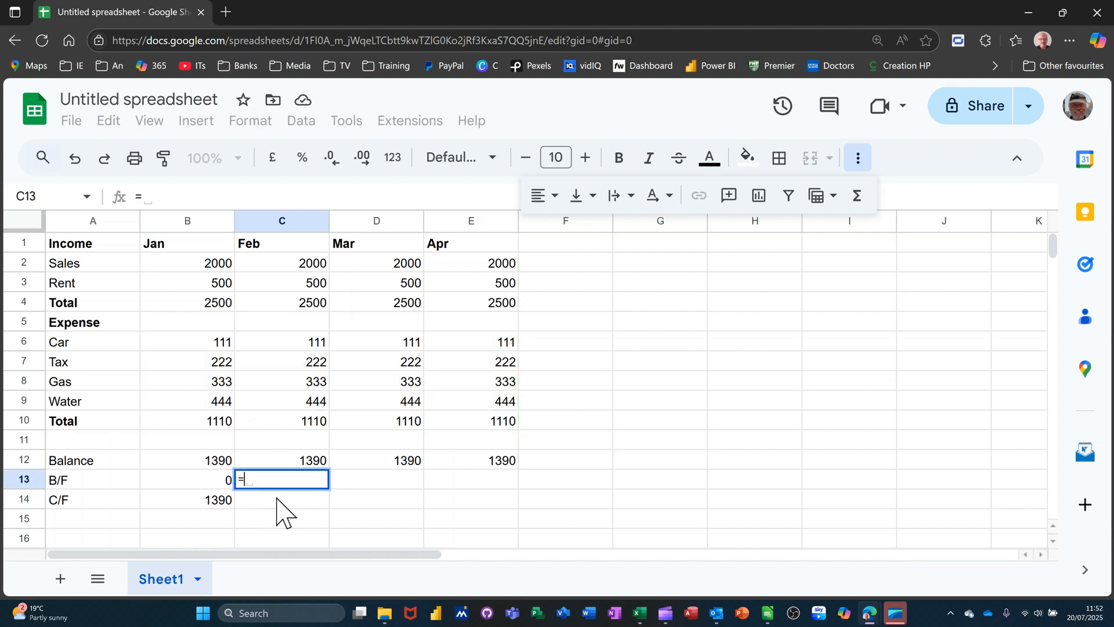
pyautogui.click(214, 505)
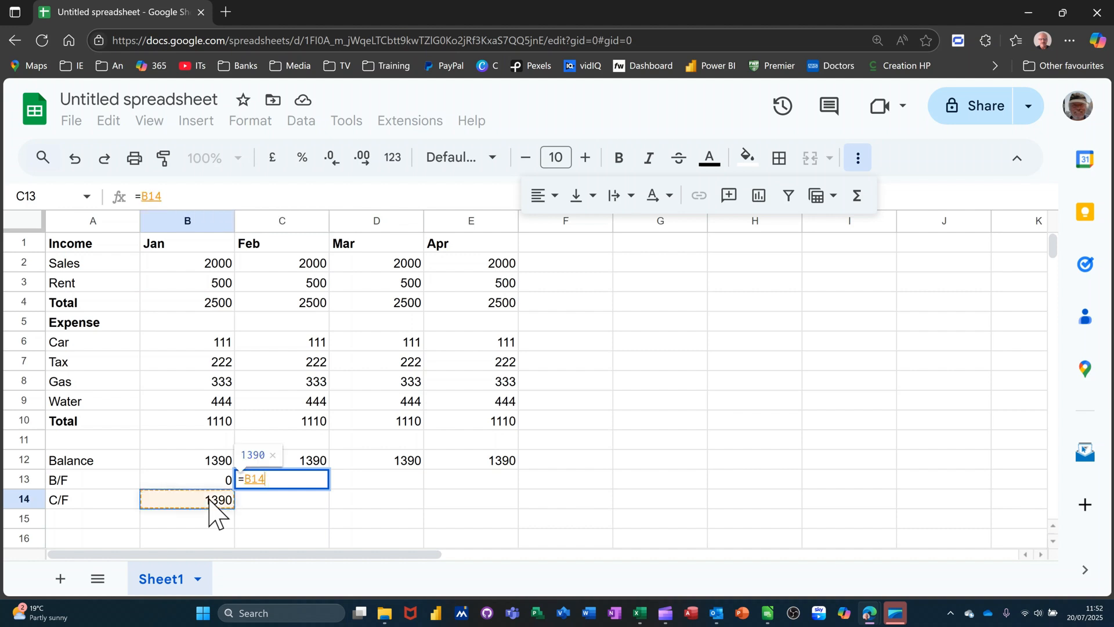
pyautogui.press('Return')
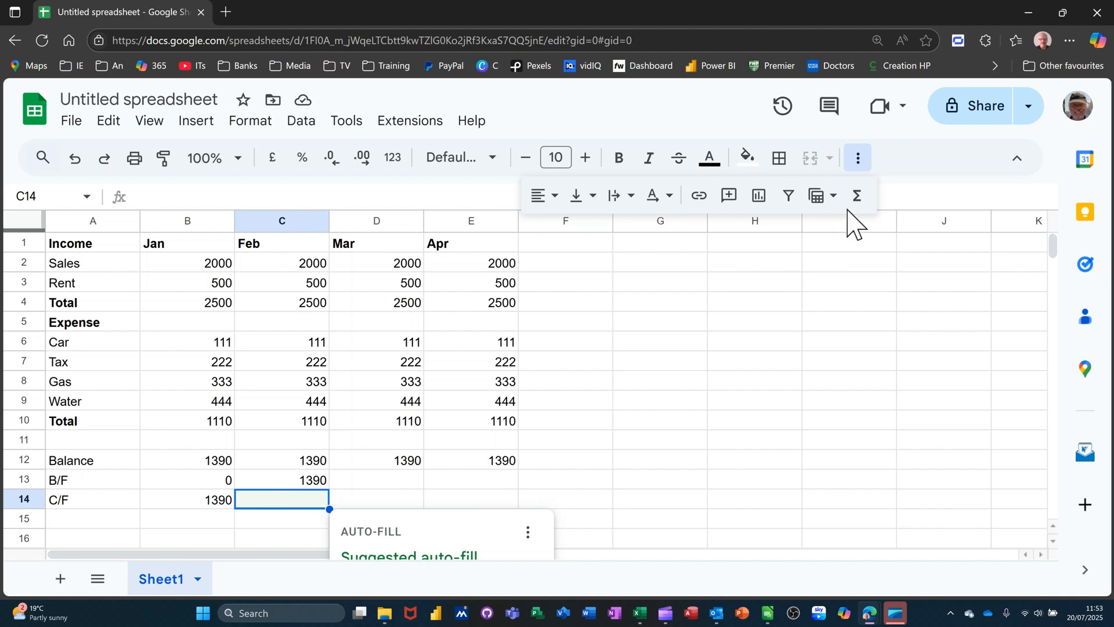
# Step: Calculate the February carried-forward amount in C14 with a SUM of C12:C13
pyautogui.click(858, 198)
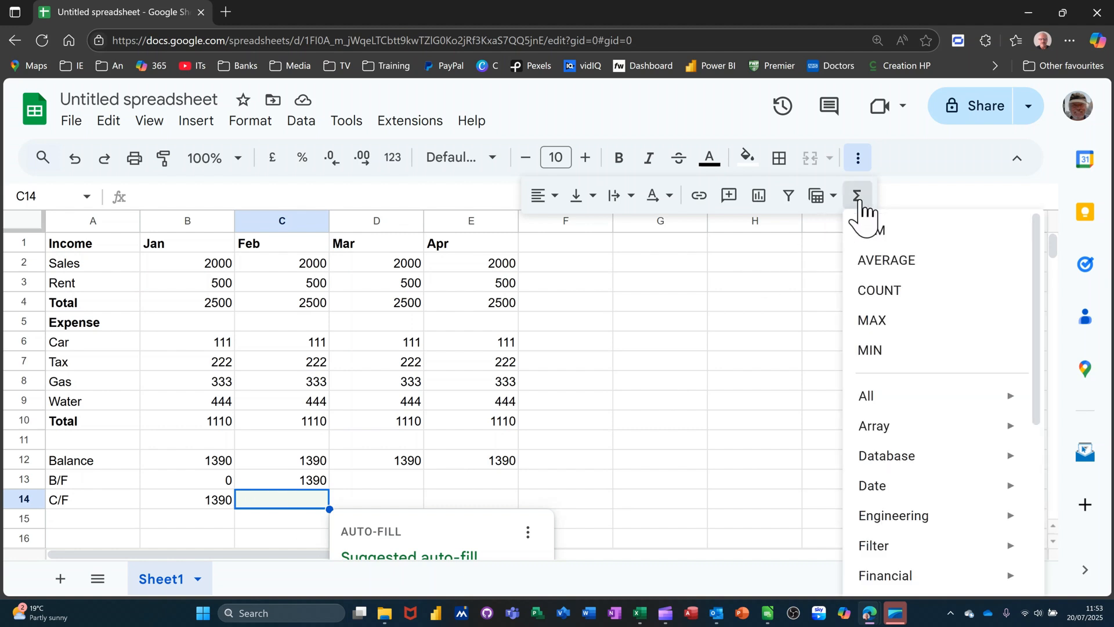
pyautogui.click(864, 235)
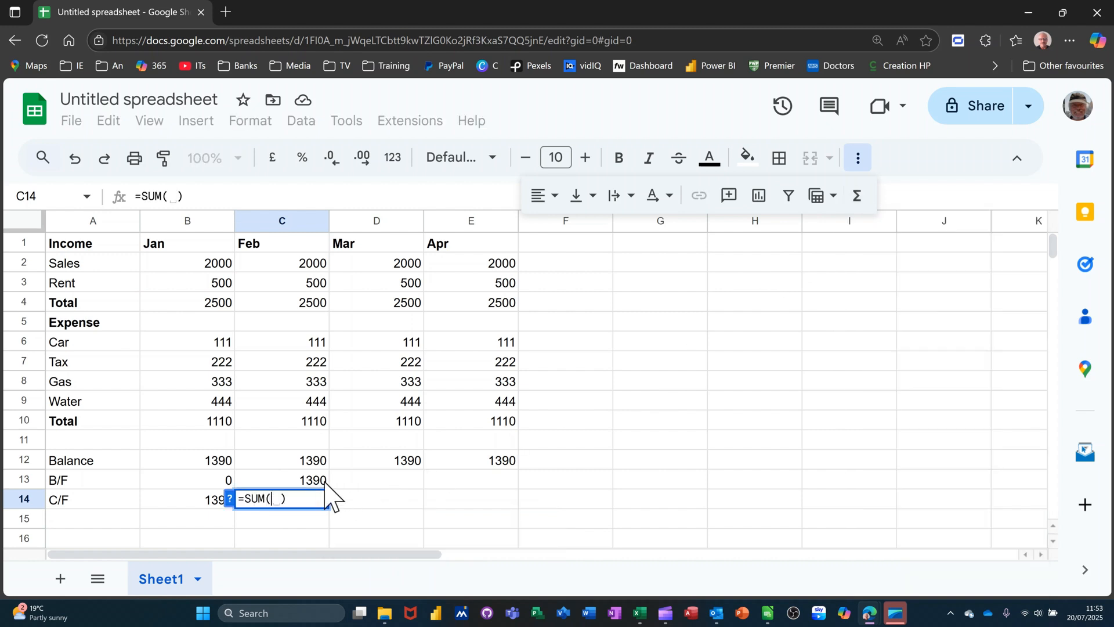
pyautogui.moveTo(294, 467); pyautogui.dragTo(293, 474)
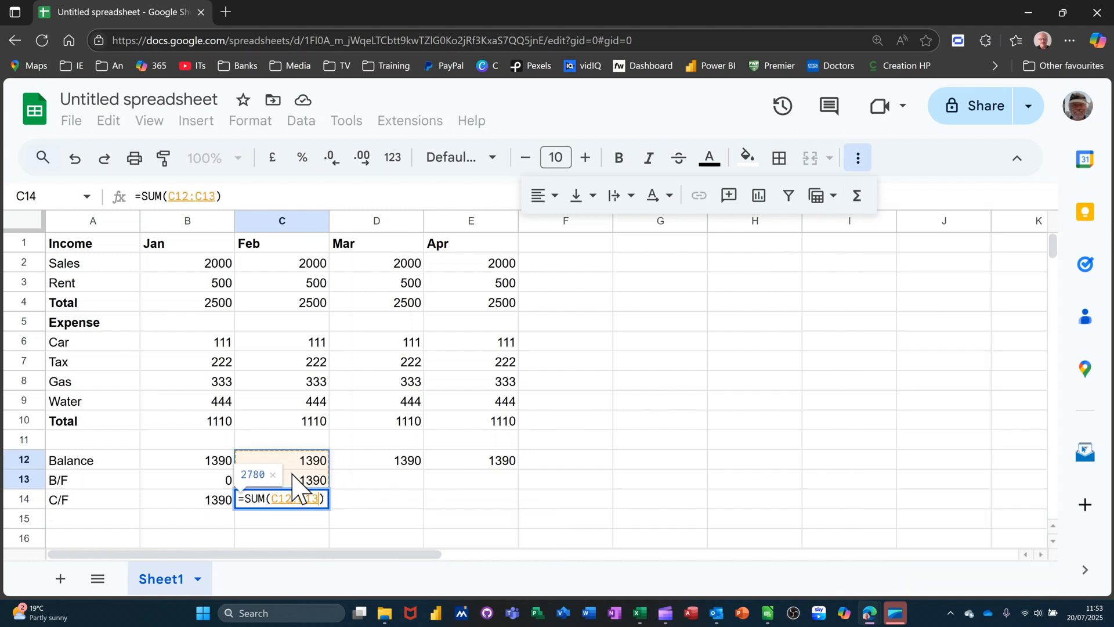
pyautogui.press('Return')
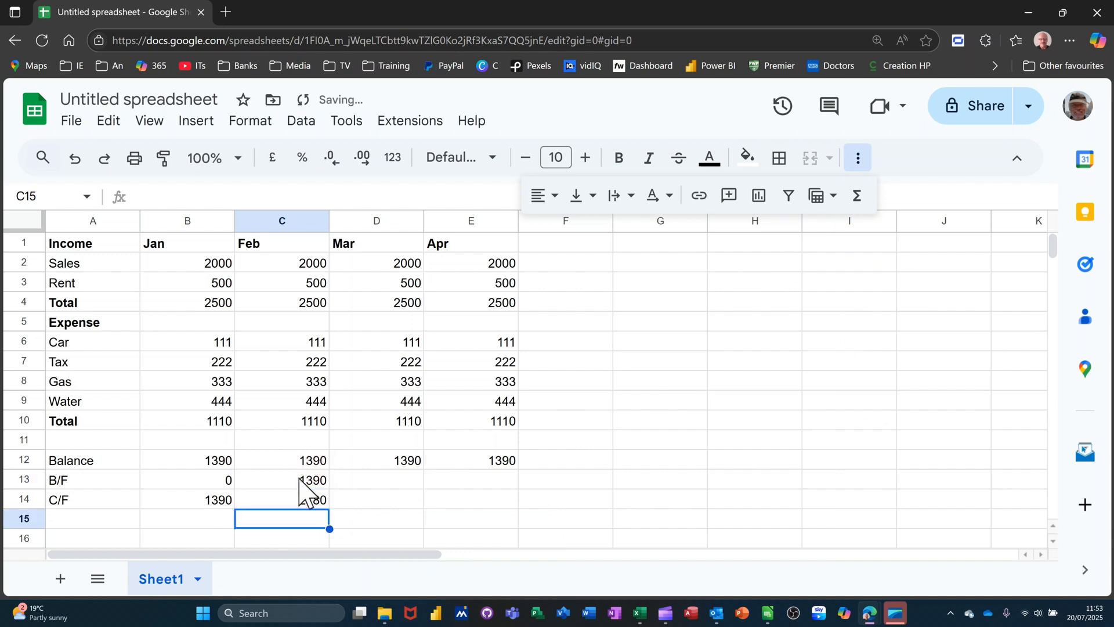
# Step: Fill the February B/F and C/F formulas in C13:C14 across to column E and format B2:E14 as pound currency
pyautogui.moveTo(301, 479); pyautogui.dragTo(303, 502)
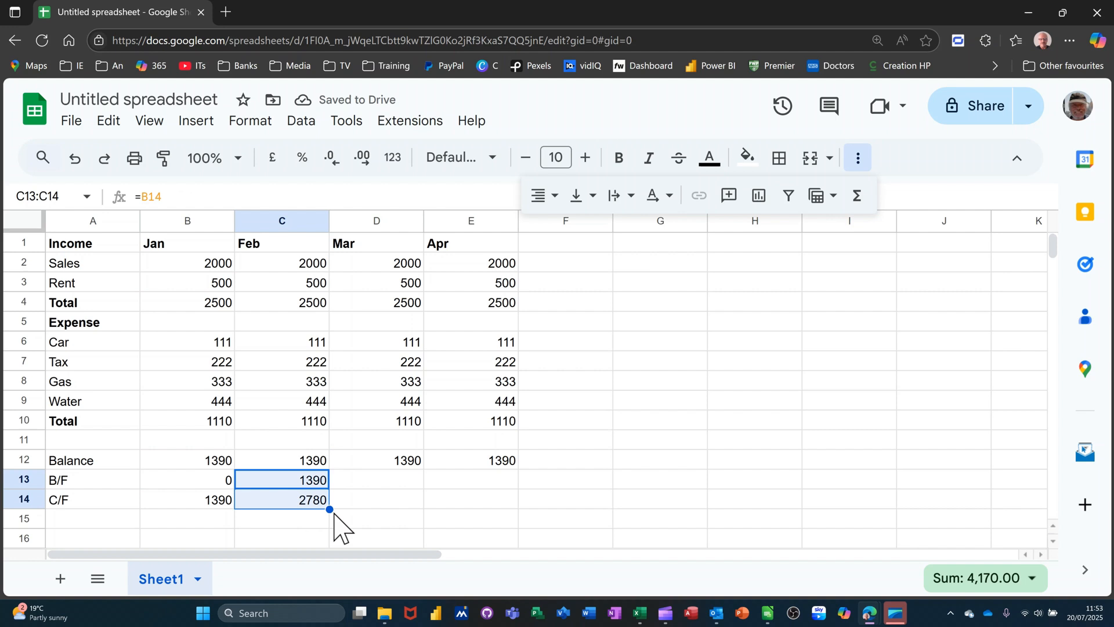
pyautogui.moveTo(330, 509); pyautogui.dragTo(478, 508)
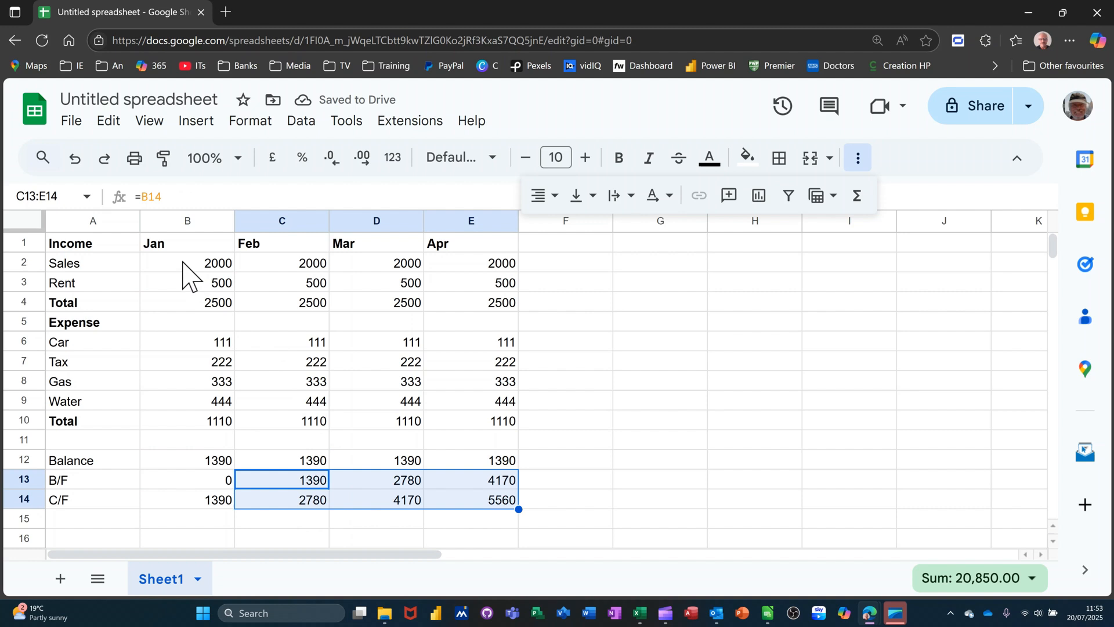
pyautogui.moveTo(183, 263); pyautogui.dragTo(496, 505)
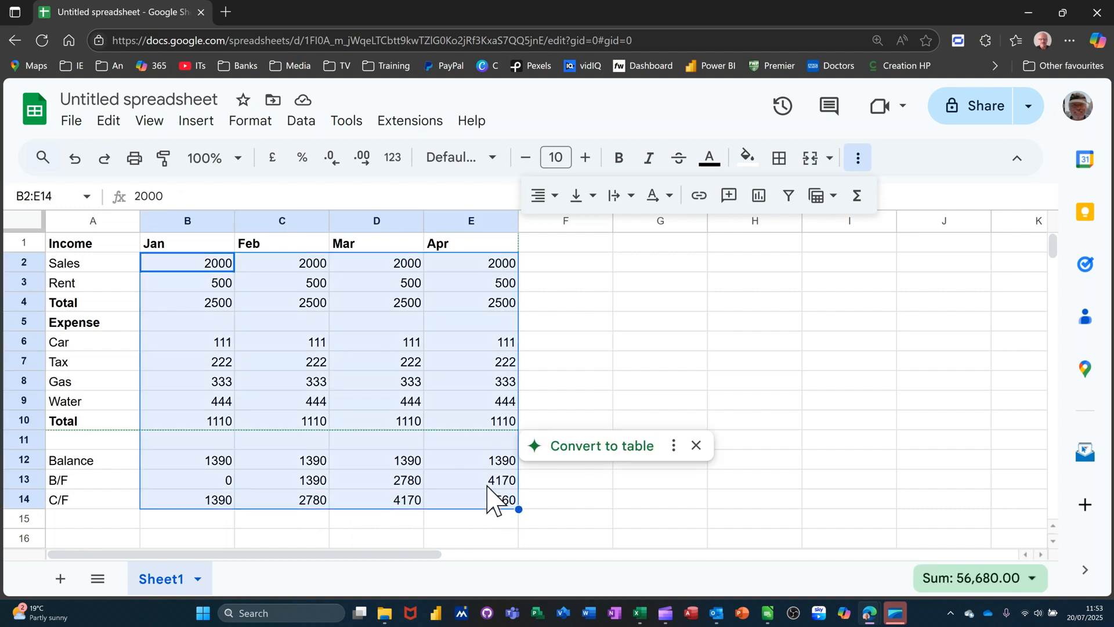
pyautogui.click(272, 159)
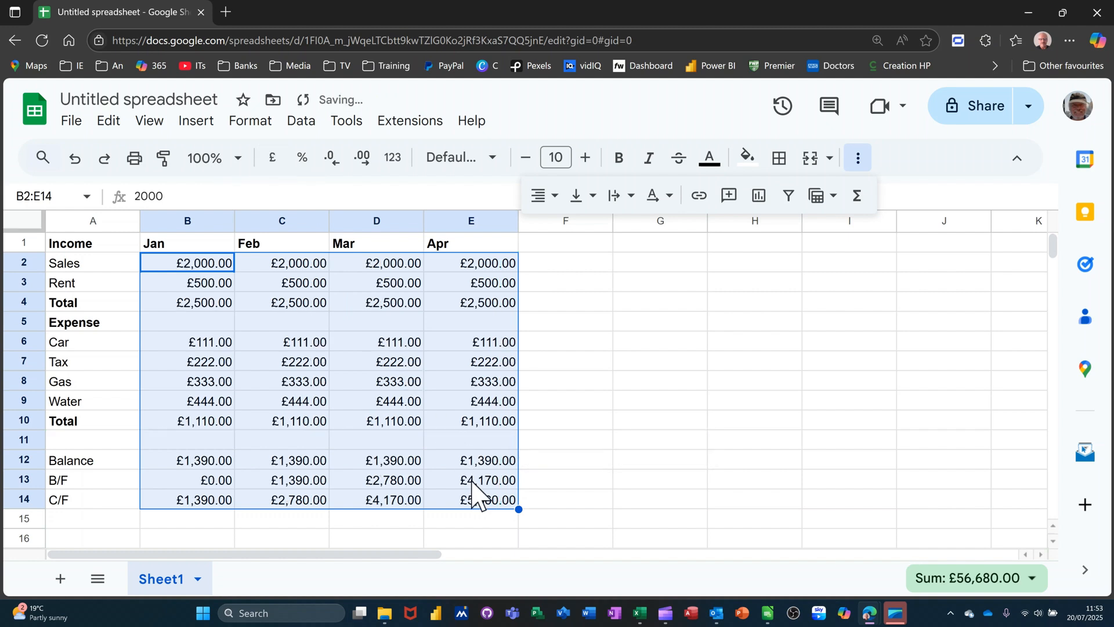
# Step: Change the March, April and February sales amounts in D2, E2 and C2 to 1
pyautogui.click(370, 264)
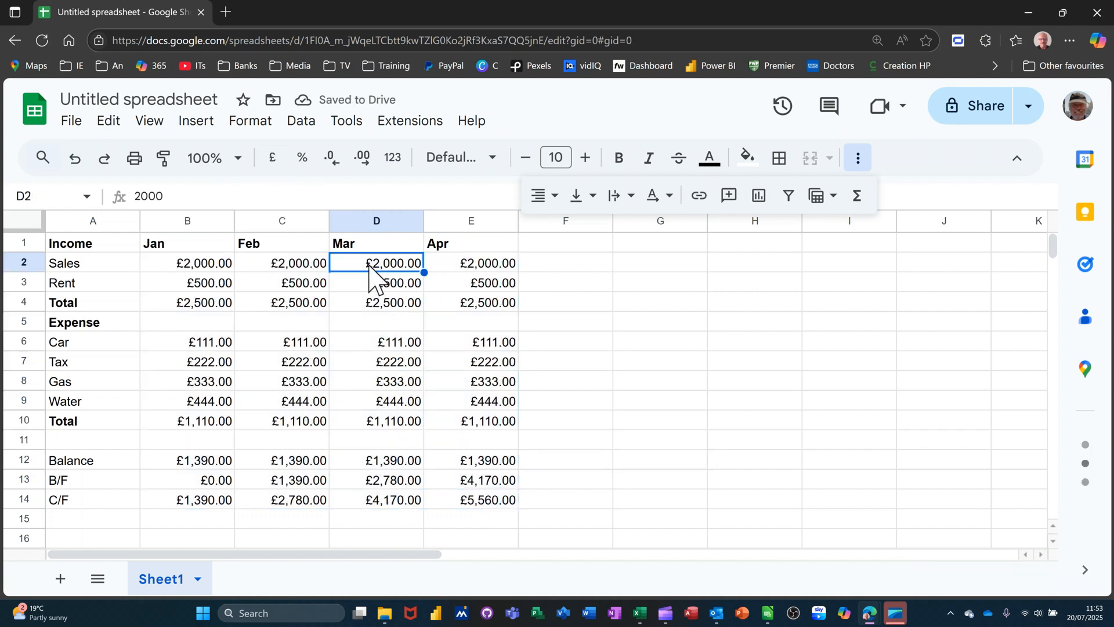
pyautogui.write('1')
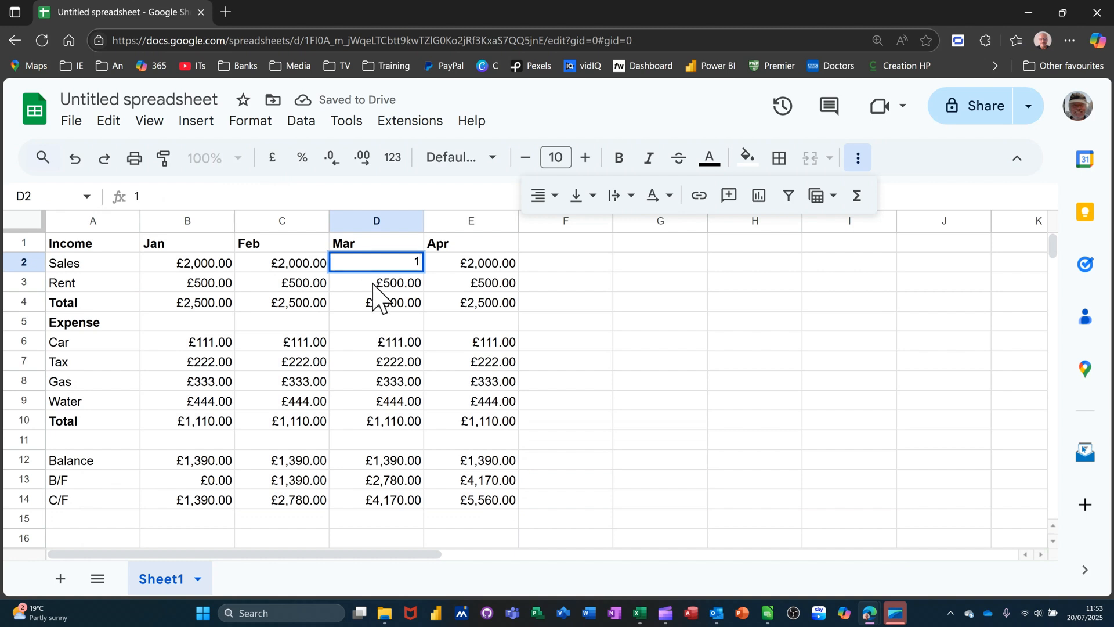
pyautogui.press('Return')
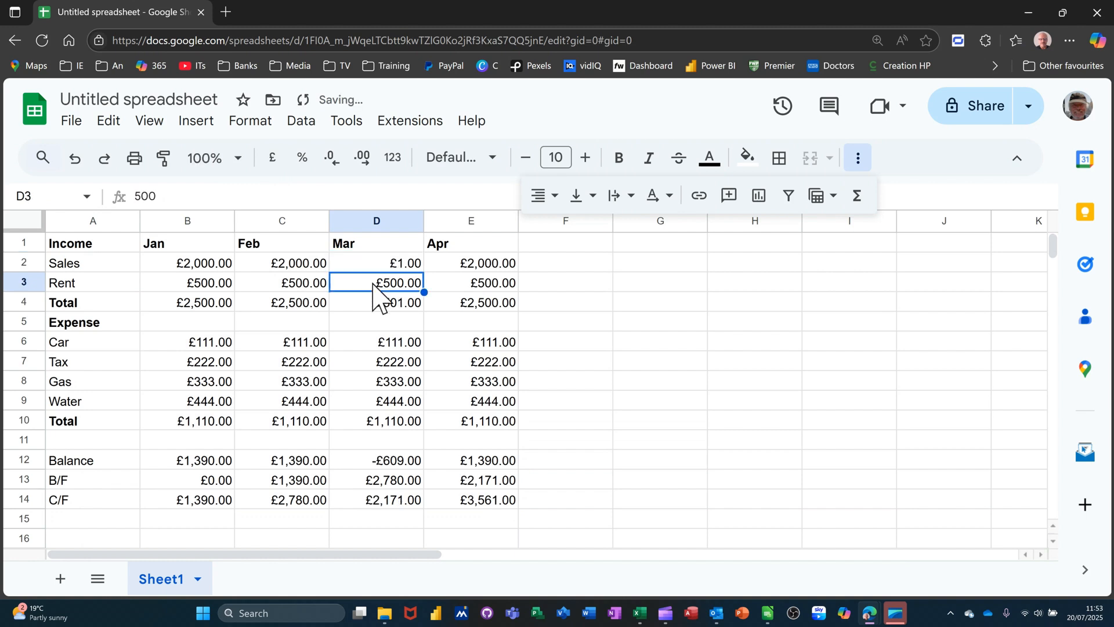
pyautogui.click(467, 264)
pyautogui.write('1')
pyautogui.press('Return')
pyautogui.press('Down')
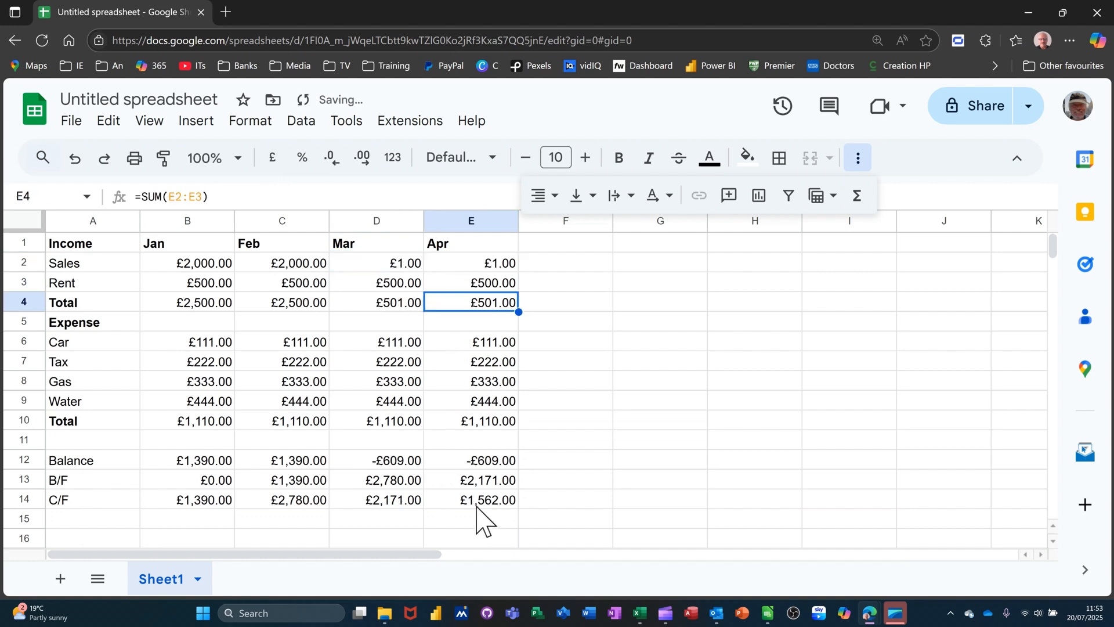
pyautogui.click(288, 266)
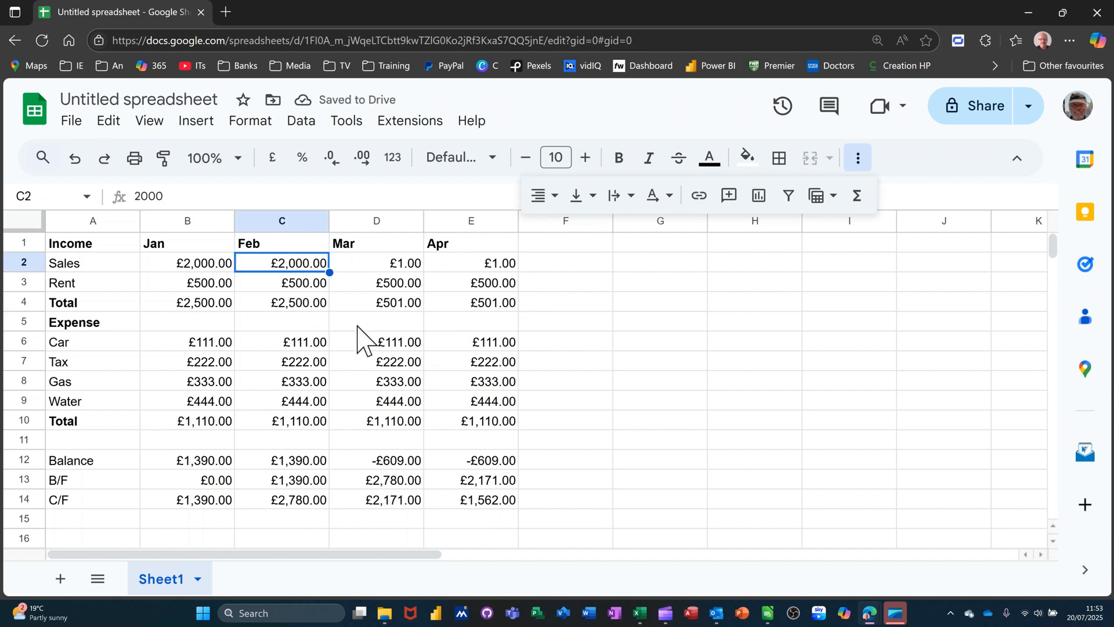
pyautogui.write('1')
pyautogui.press('Return')
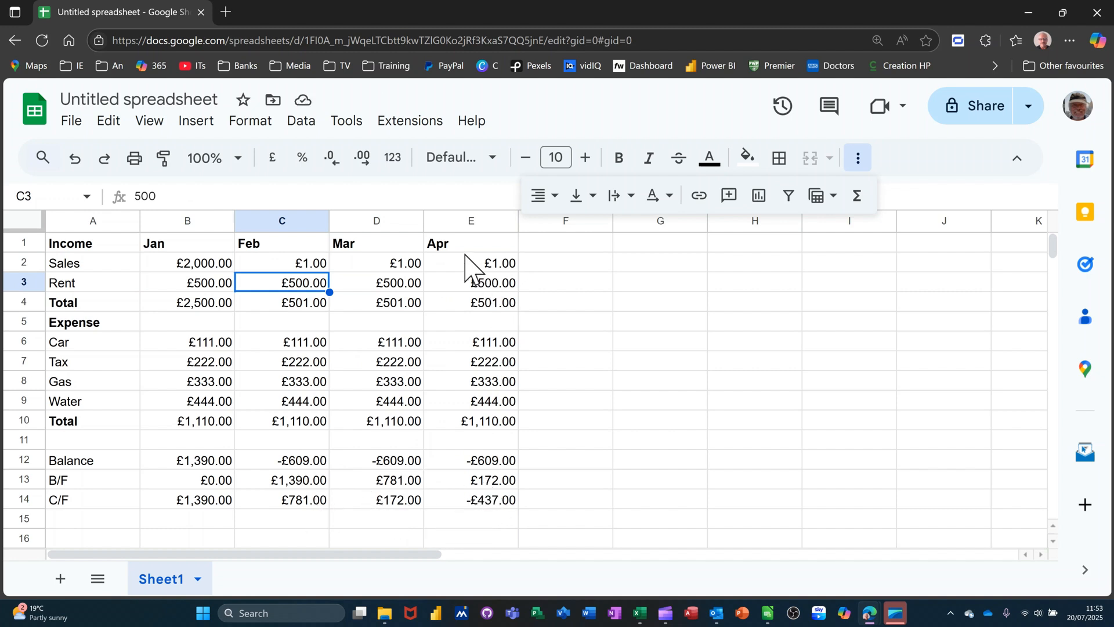
# Step: Extend the April column E1:E14 across to July in column H and set the April sales in E2 to 2000
pyautogui.moveTo(454, 246); pyautogui.dragTo(748, 493)
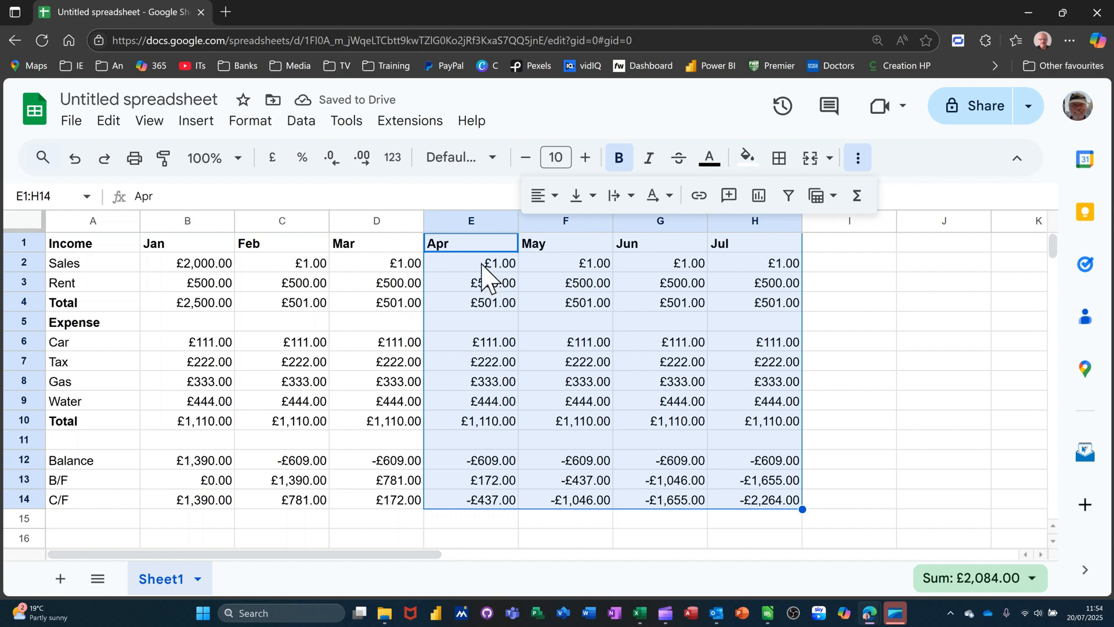
pyautogui.press('Down')
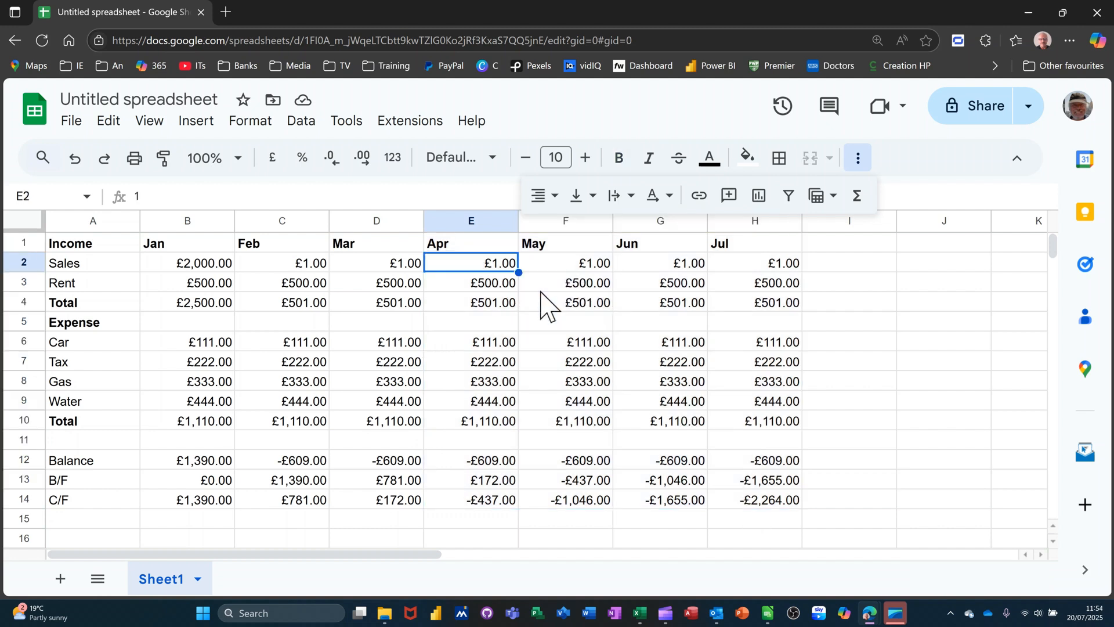
pyautogui.write('2000')
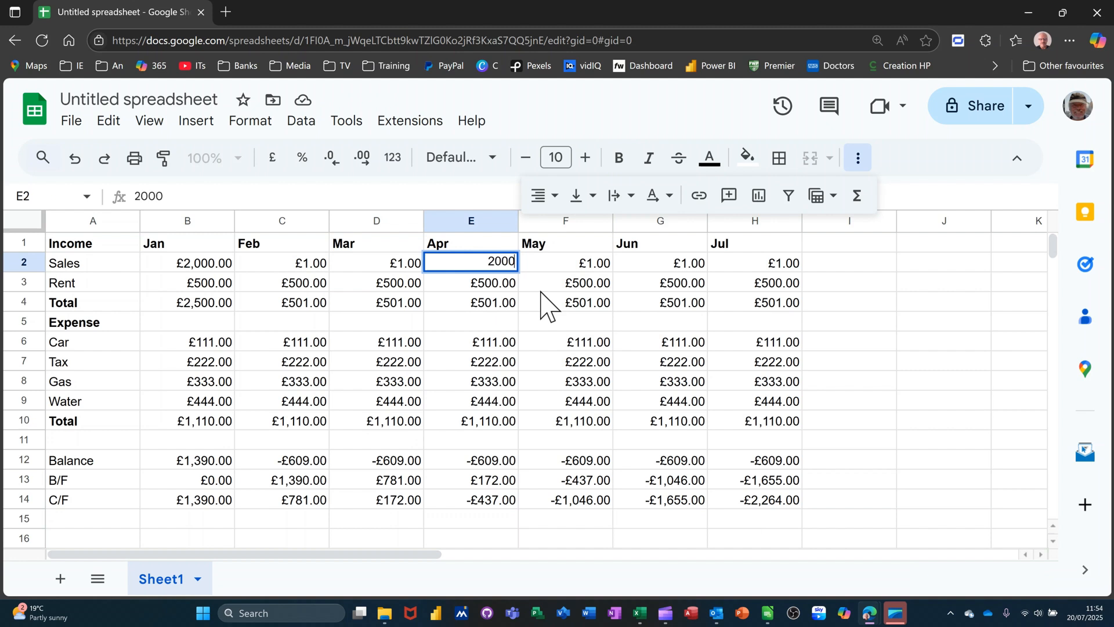
pyautogui.click(528, 280)
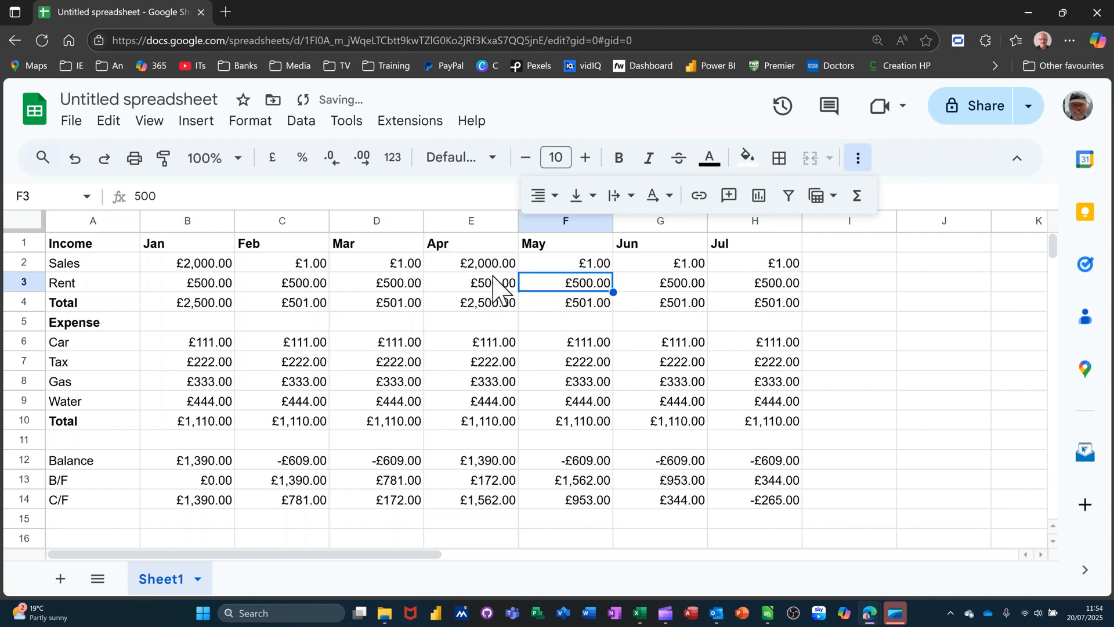
# Step: Copy the April sales amount from E2 across to May in F2
pyautogui.click(488, 265)
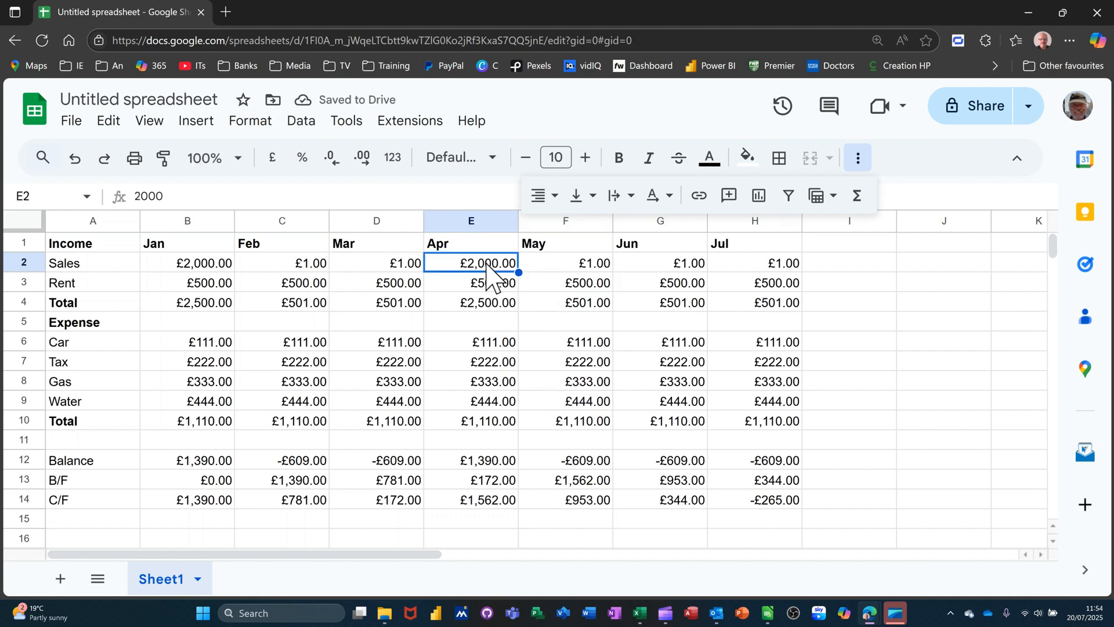
pyautogui.moveTo(518, 272); pyautogui.dragTo(580, 287)
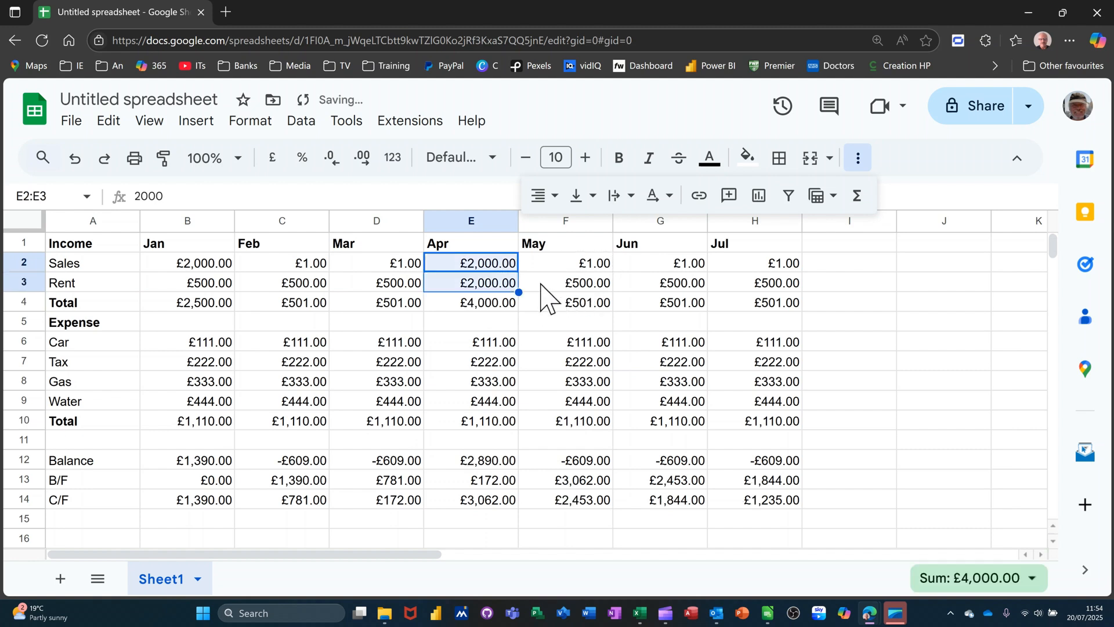
pyautogui.hotkey('ctrl', 'z')
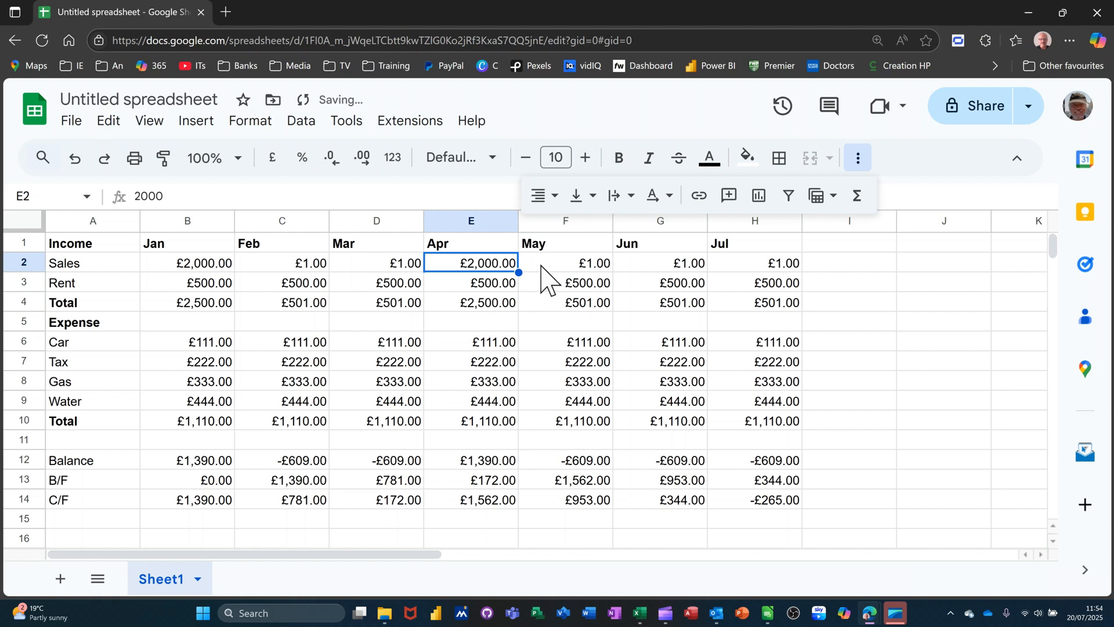
pyautogui.moveTo(518, 271); pyautogui.dragTo(587, 268)
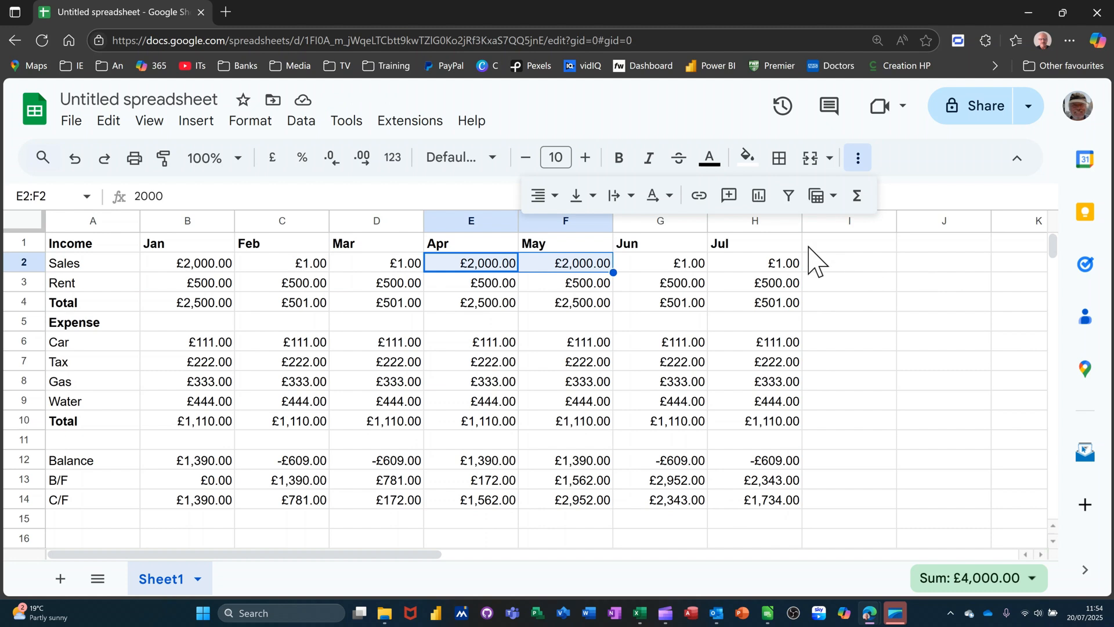
# Step: Total the sales row in I2 with a SUM of B2:H2
pyautogui.click(854, 266)
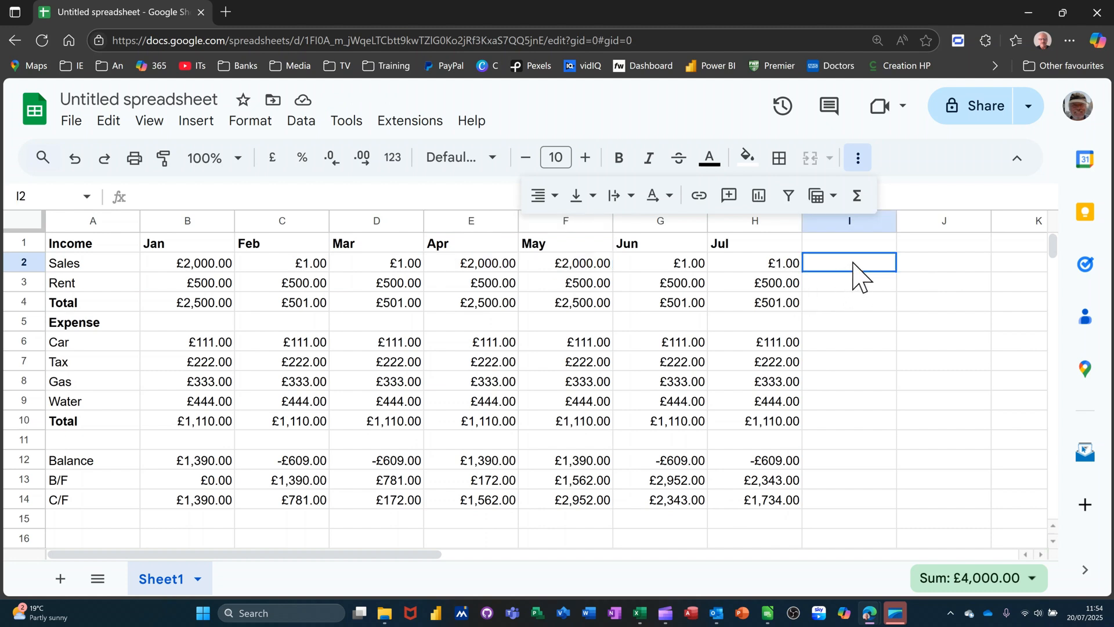
pyautogui.click(857, 197)
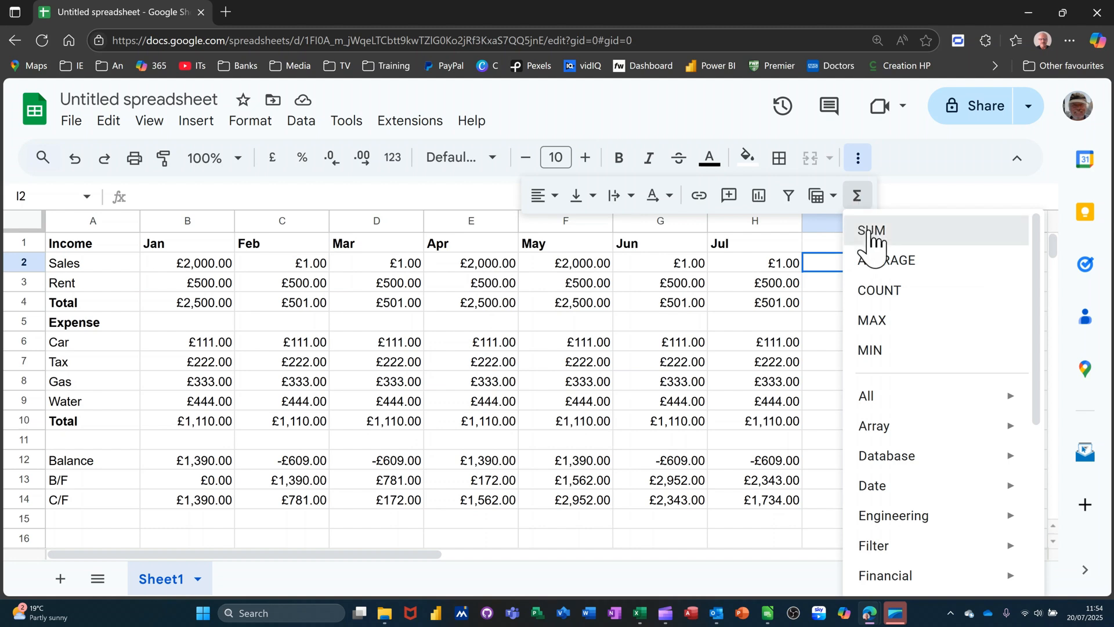
pyautogui.click(868, 227)
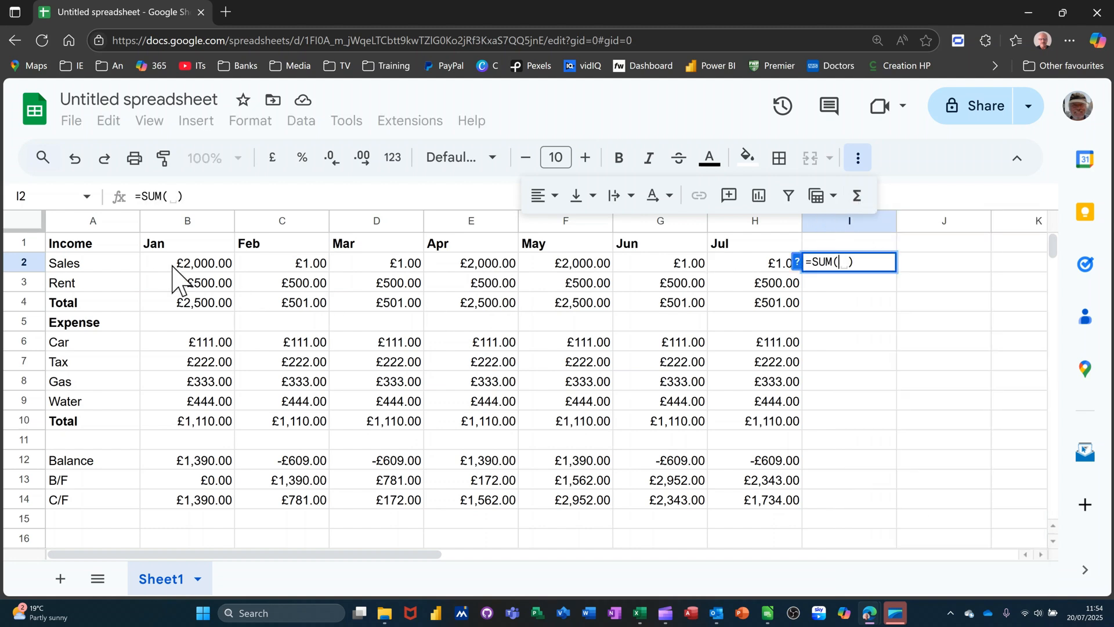
pyautogui.click(231, 265)
pyautogui.moveTo(231, 265); pyautogui.dragTo(717, 268)
pyautogui.press('Return')
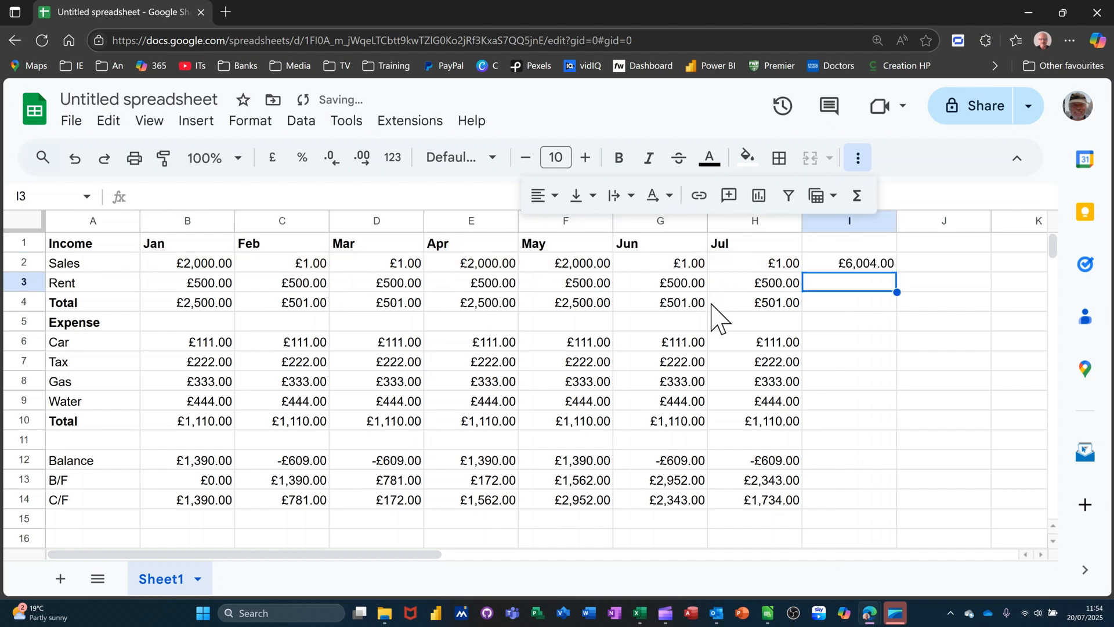
# Step: Copy the sales row total from I2 down to I3 and the July income total formula from H4 across to I4
pyautogui.click(875, 265)
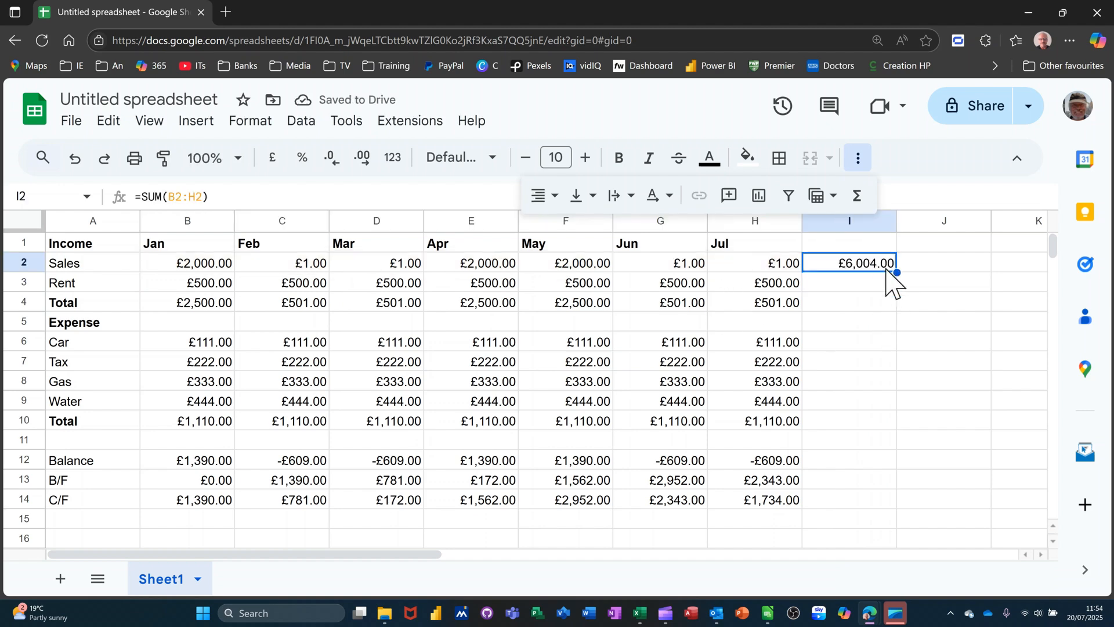
pyautogui.moveTo(896, 272); pyautogui.dragTo(896, 283)
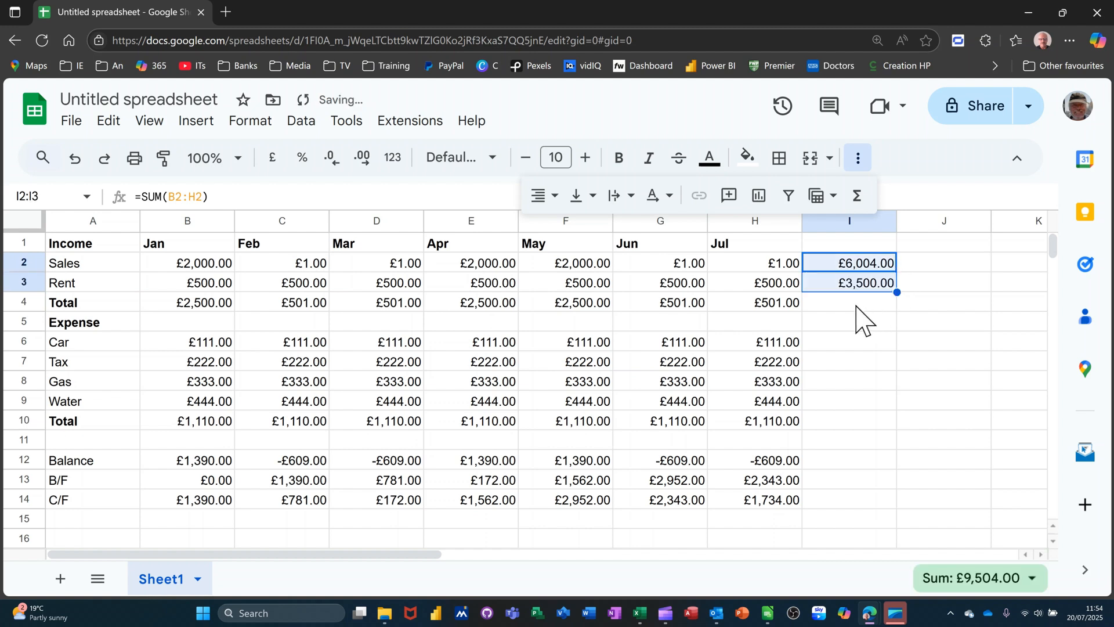
pyautogui.click(856, 304)
pyautogui.click(774, 305)
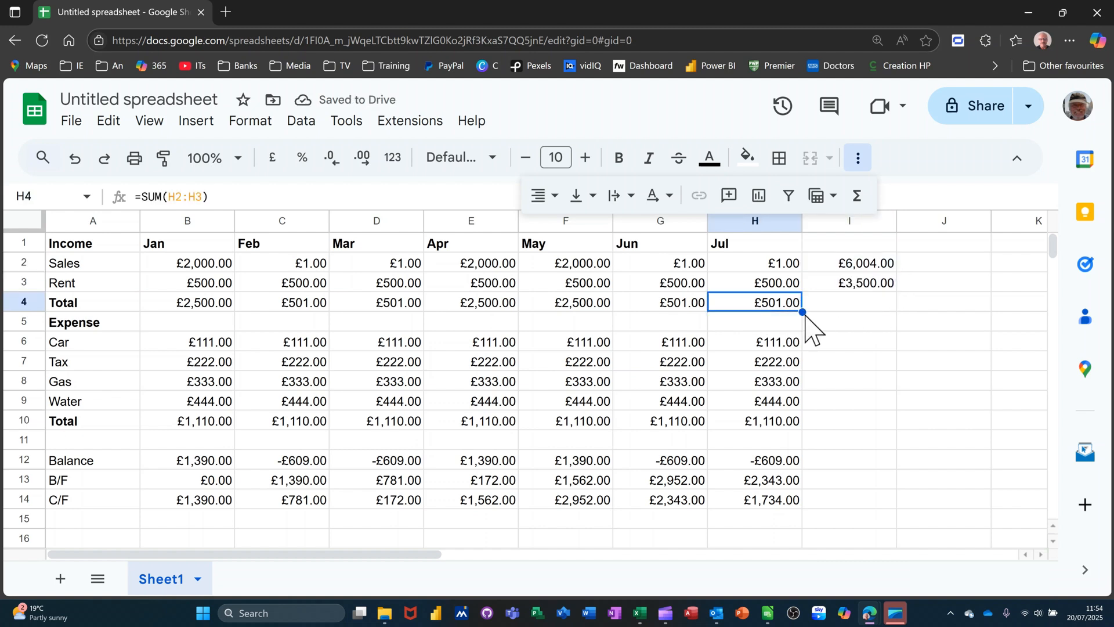
pyautogui.moveTo(803, 313); pyautogui.dragTo(864, 314)
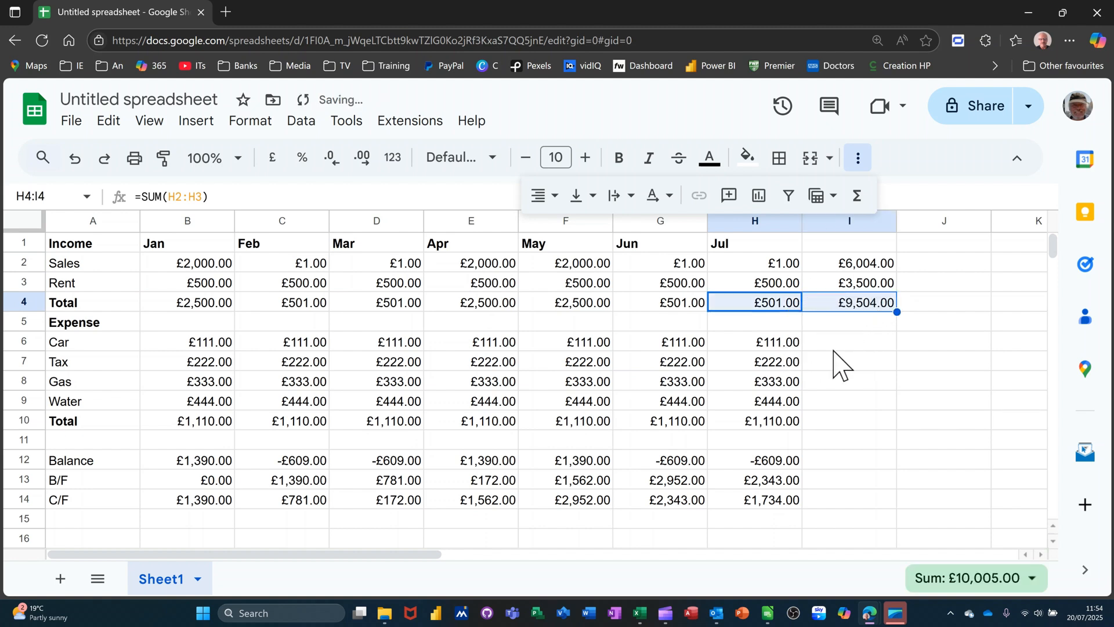
# Step: Total the Car expense row in I6 with a SUM of B6:H6
pyautogui.click(854, 347)
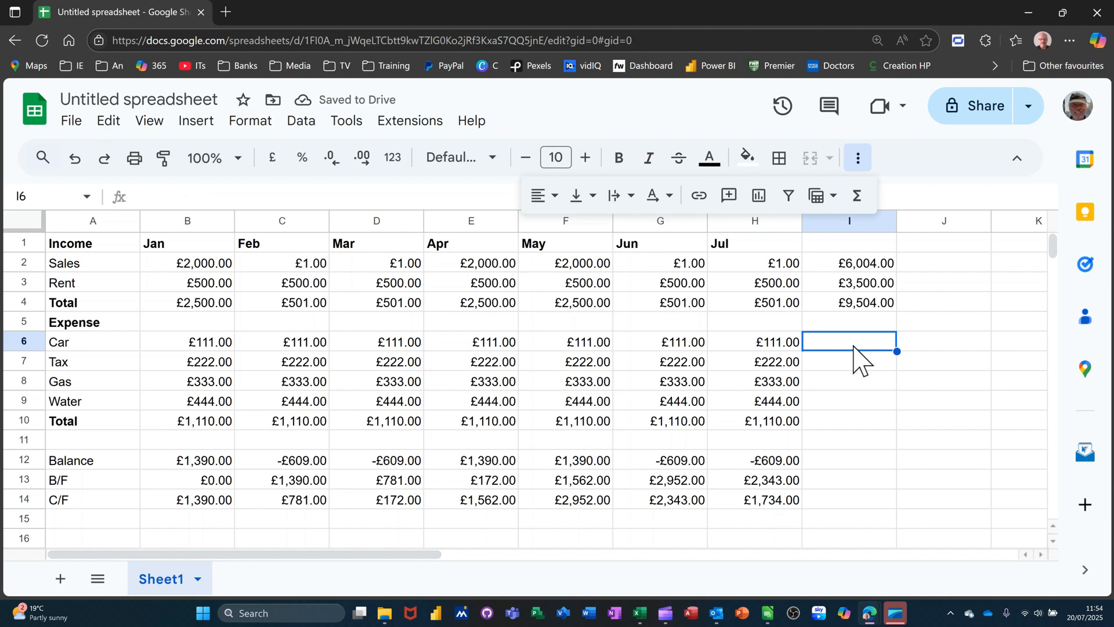
pyautogui.click(858, 201)
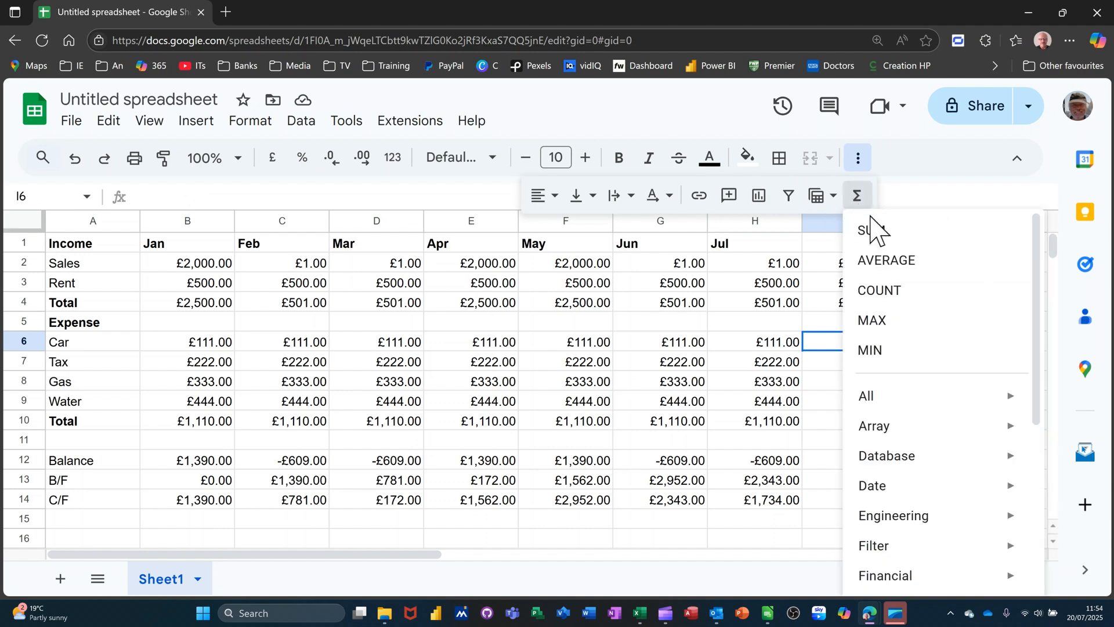
pyautogui.click(869, 229)
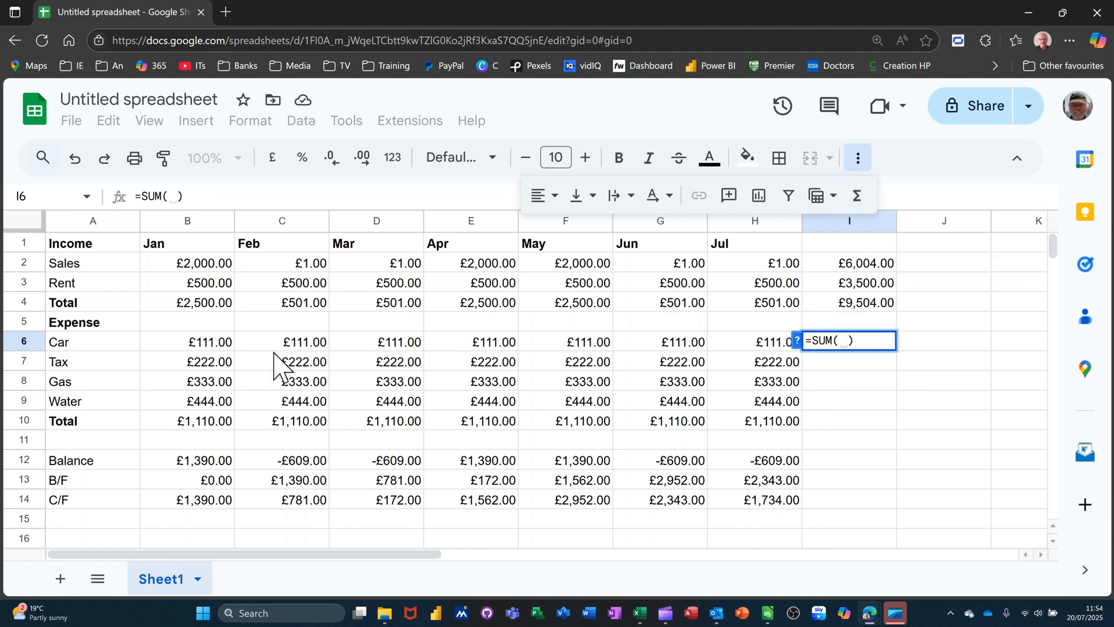
pyautogui.moveTo(210, 347); pyautogui.dragTo(749, 347)
pyautogui.press('Return')
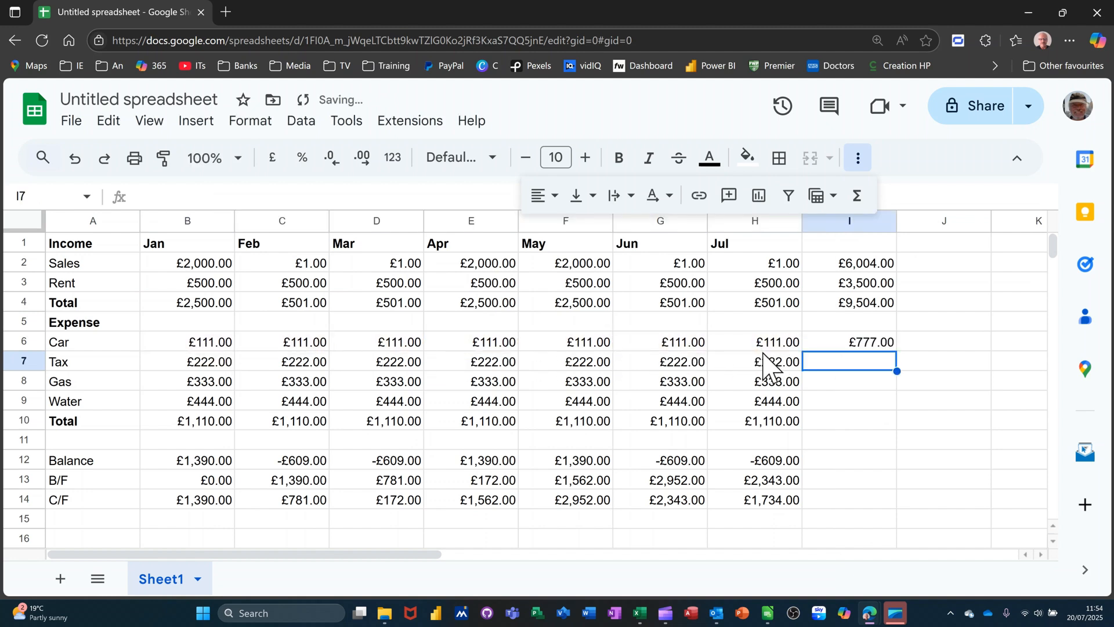
# Step: Copy the Car row total from I6 down through I9 and the July expense total formula from H10 across to I10
pyautogui.click(876, 344)
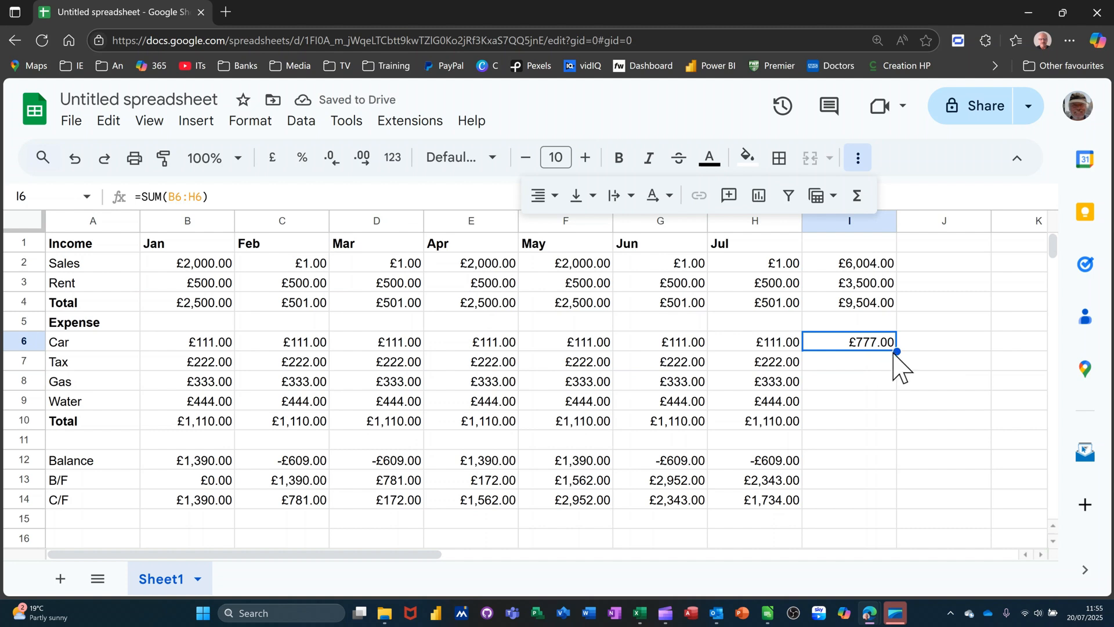
pyautogui.moveTo(897, 351); pyautogui.dragTo(864, 434)
pyautogui.click(760, 426)
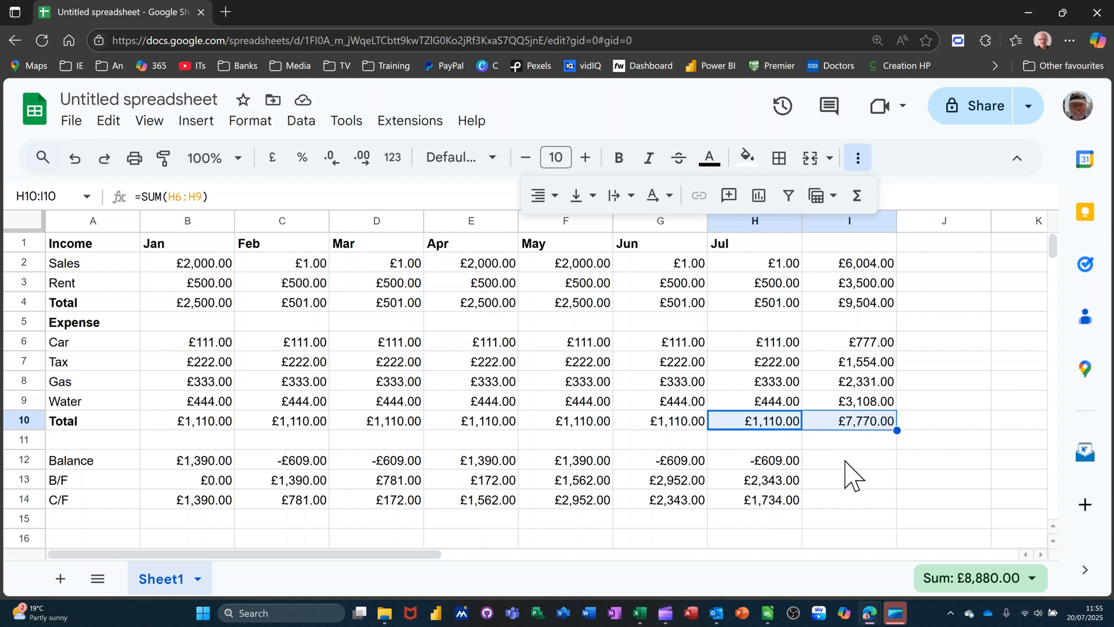
# Step: Total the Balance row in I12 with a SUM of B12:H12
pyautogui.click(845, 462)
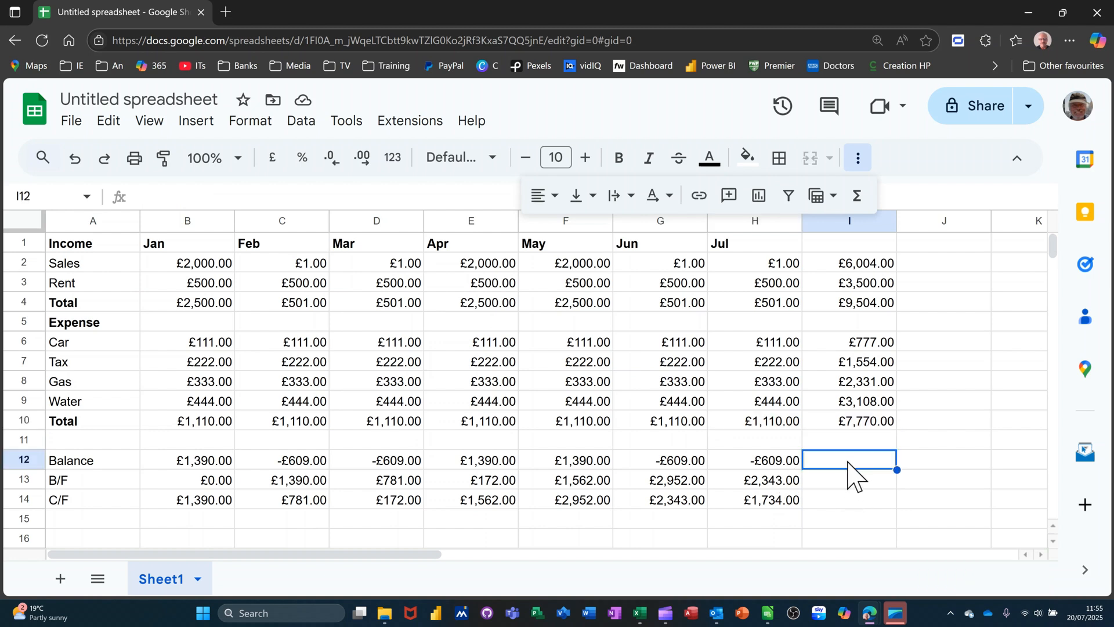
pyautogui.click(857, 199)
pyautogui.click(870, 231)
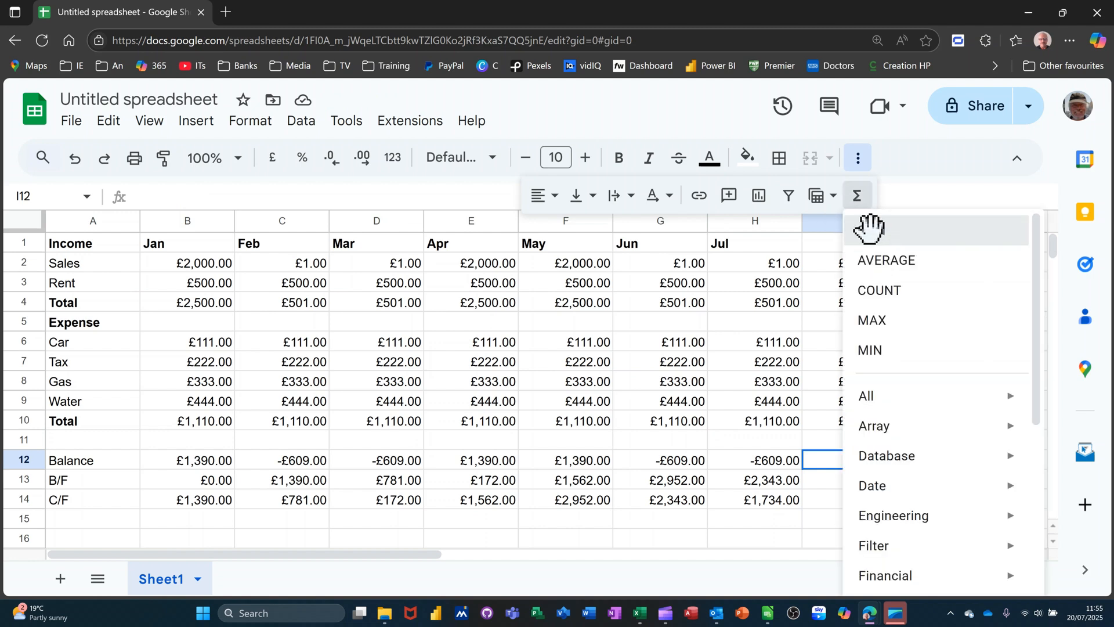
pyautogui.click(219, 462)
pyautogui.moveTo(218, 462); pyautogui.dragTo(748, 462)
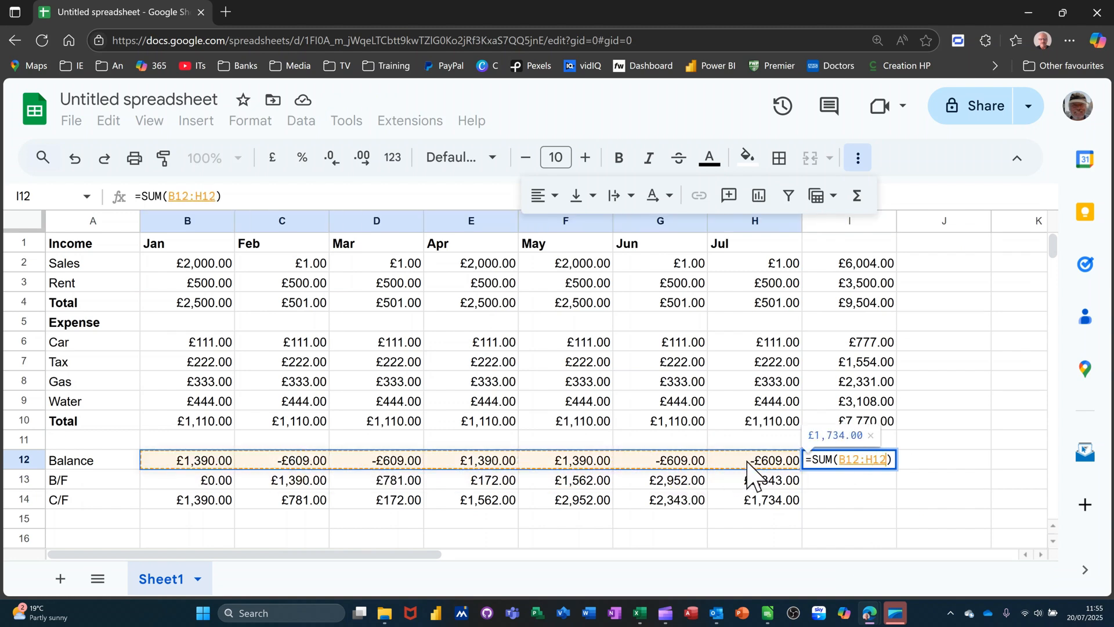
pyautogui.press('Return')
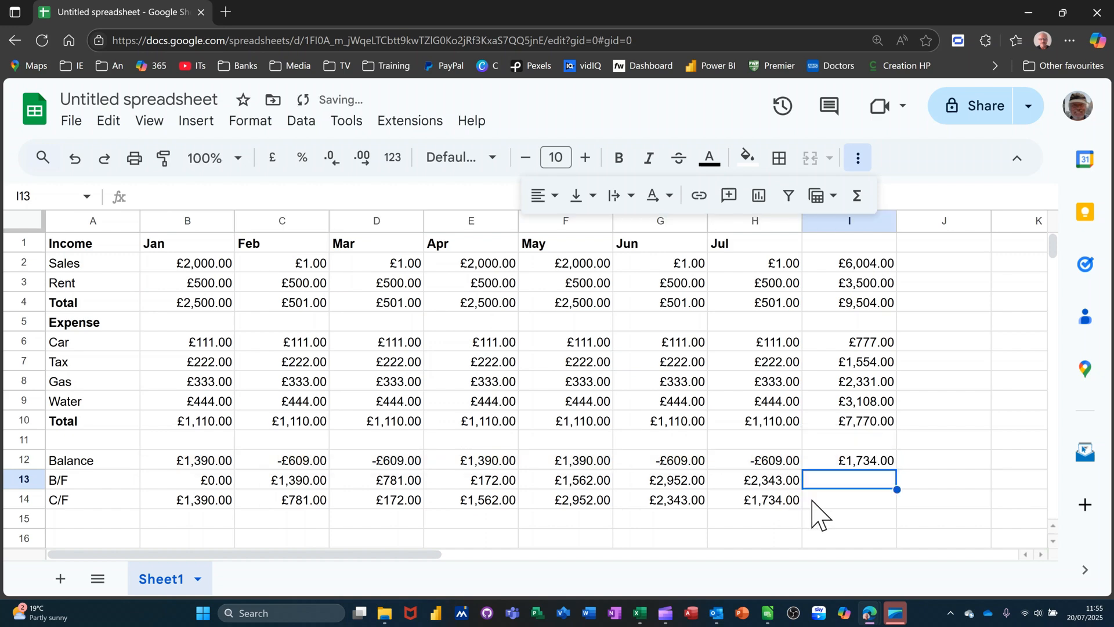
pyautogui.click(865, 462)
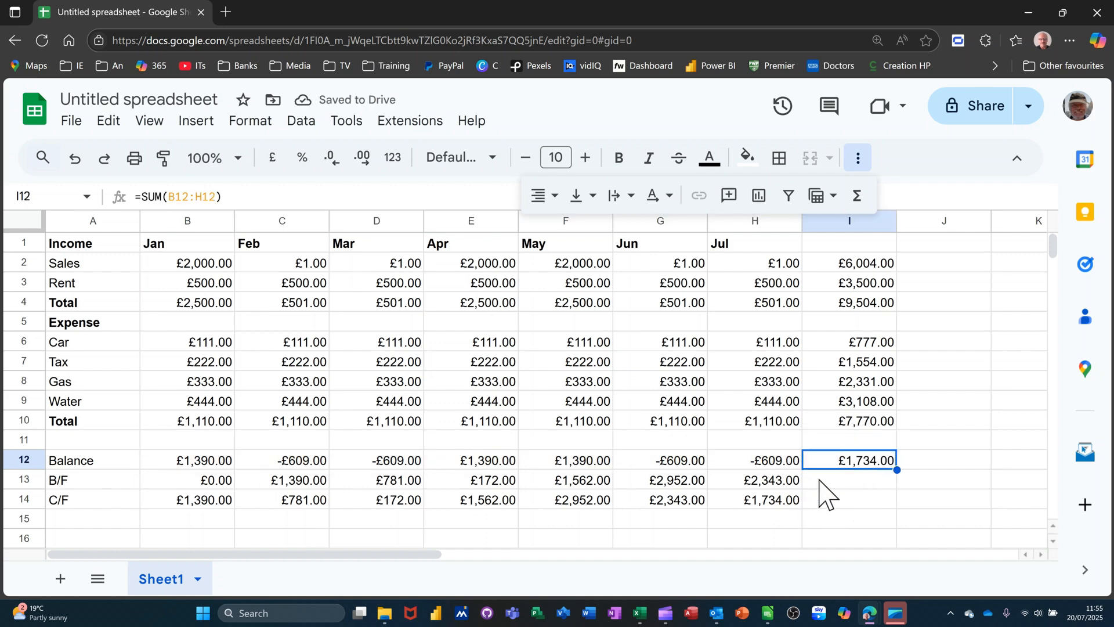